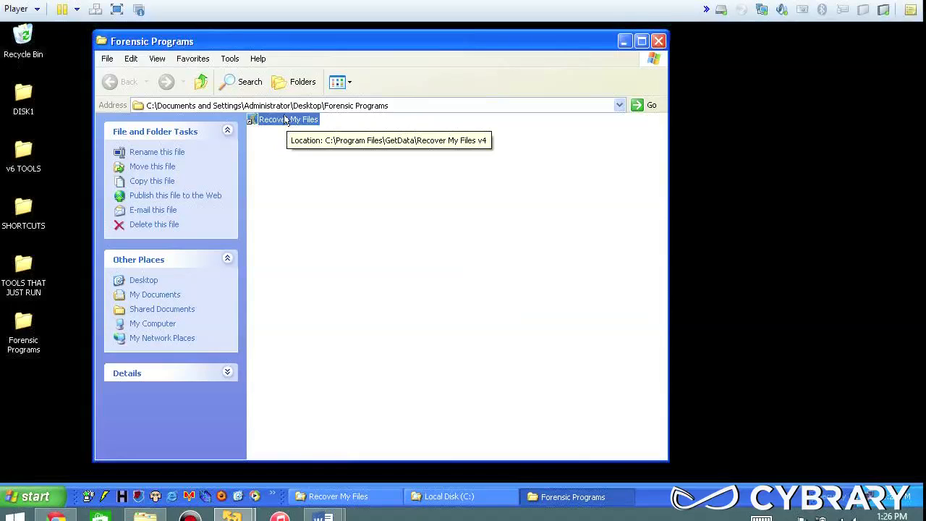
Launch Recover My Files from the Forensic Programs folder and turn off showing tips on startup.
double_click(286, 120)
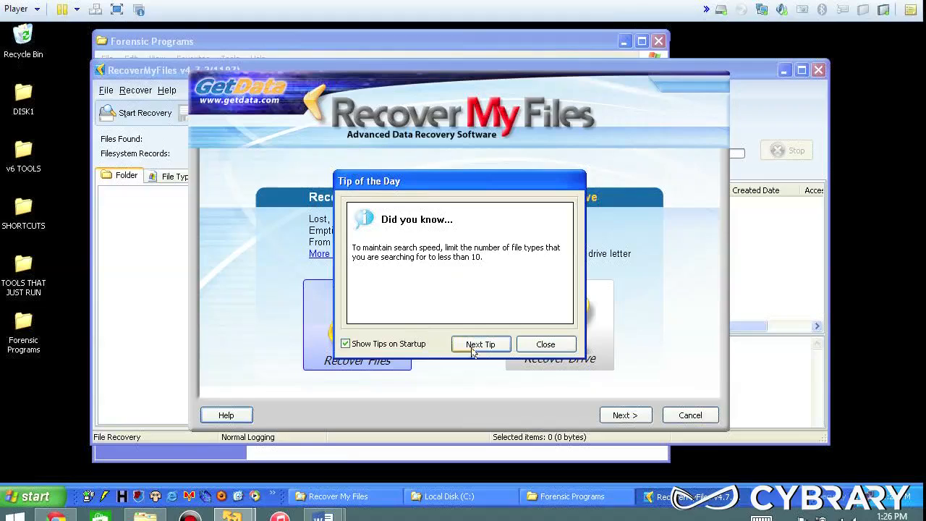
left_click(339, 342)
left_click(343, 342)
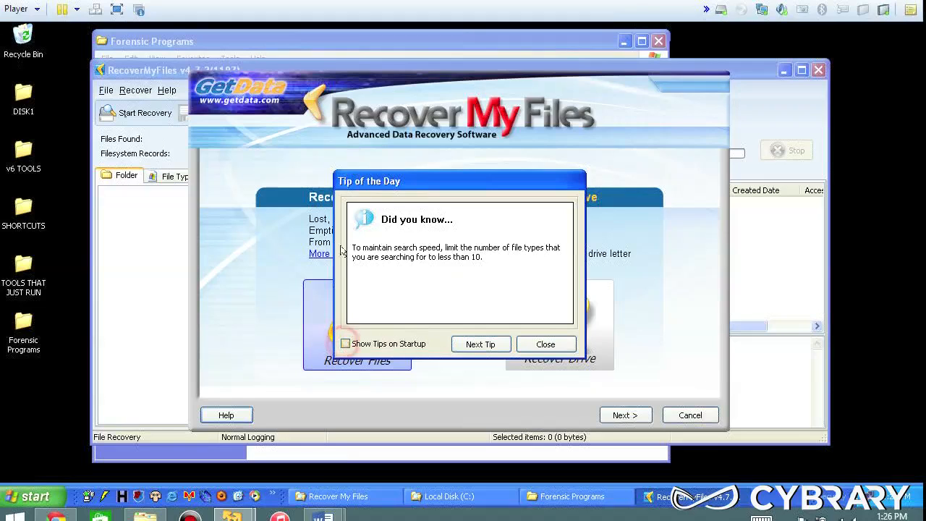
Read through several more tips and close the Tip of the Day dialog.
left_click(494, 348)
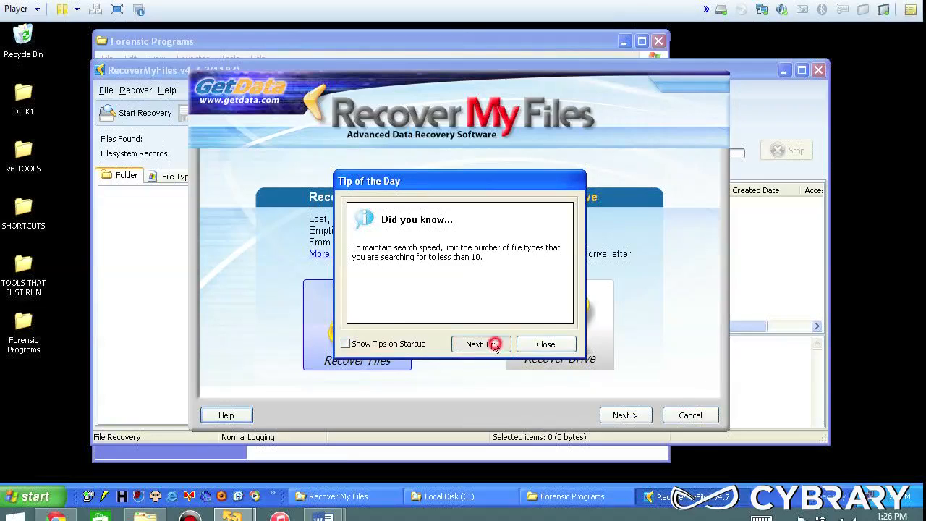
left_click(495, 347)
left_click(494, 345)
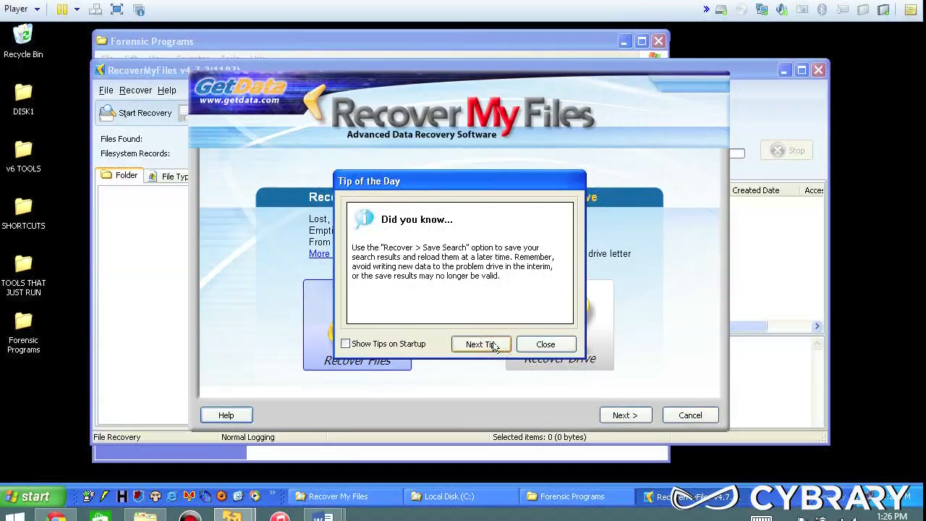
left_click(493, 346)
left_click(492, 346)
left_click(490, 346)
left_click(486, 346)
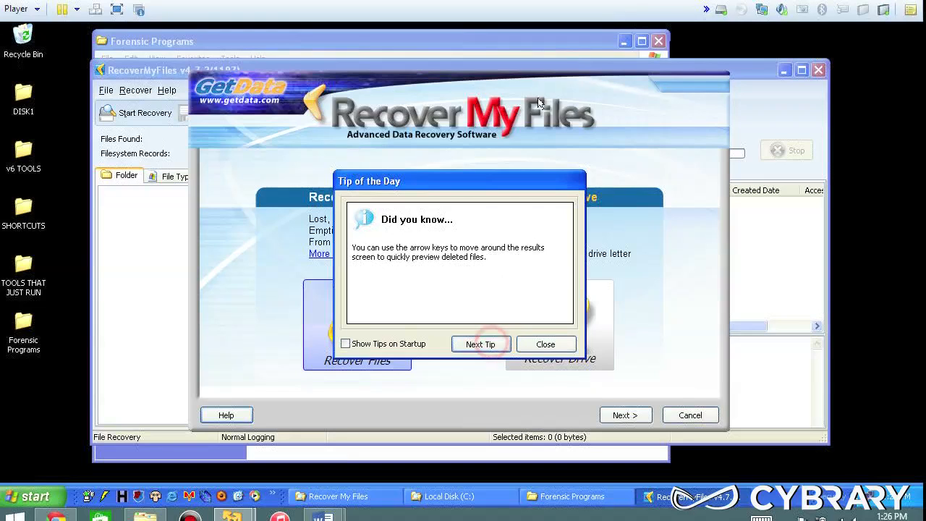
left_click(546, 345)
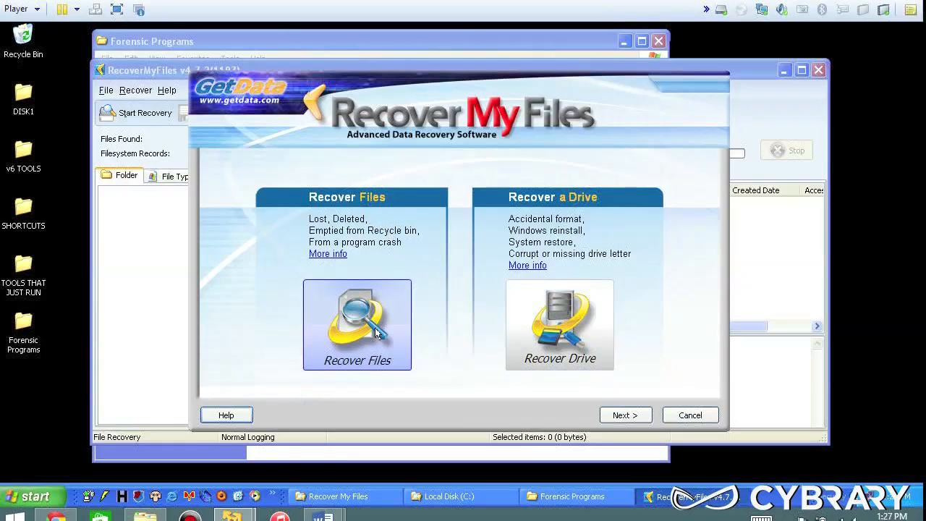
Choose Recover Files as the recovery mode and continue to the drive selection.
left_click(590, 307)
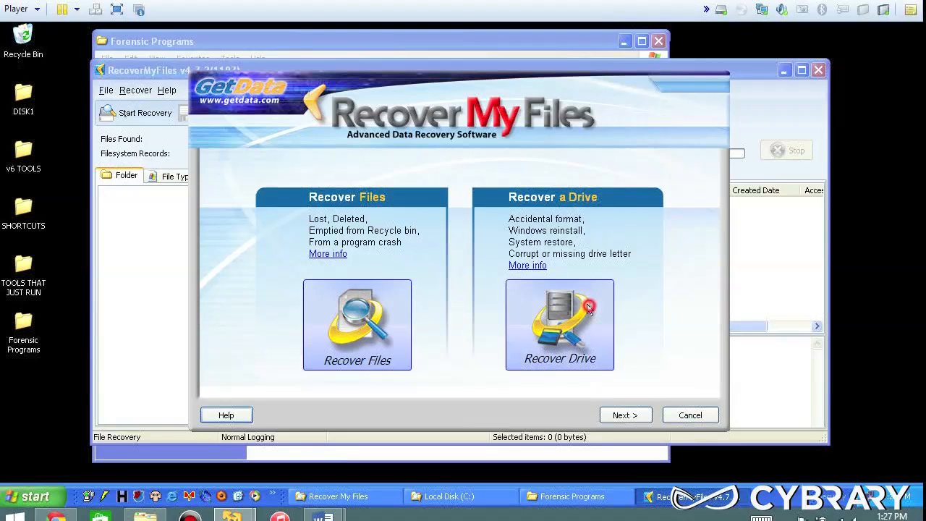
left_click(354, 307)
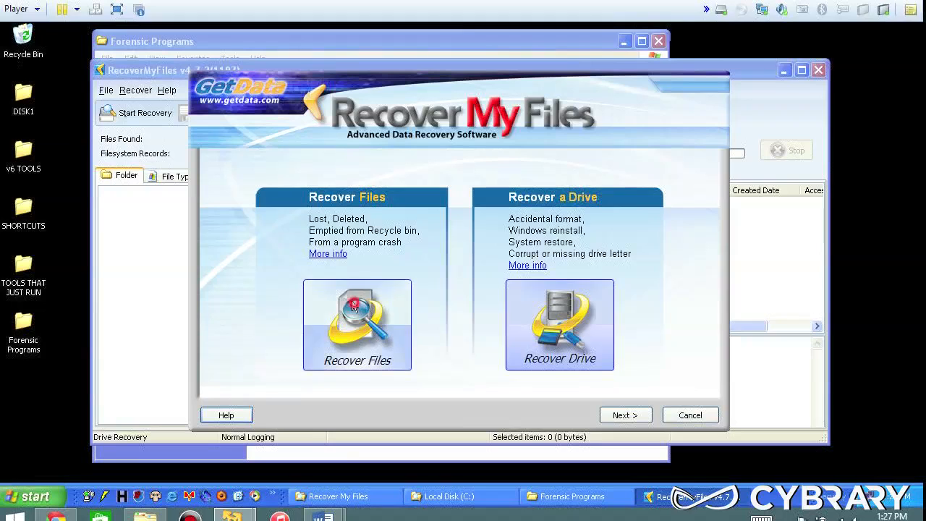
left_click(387, 307)
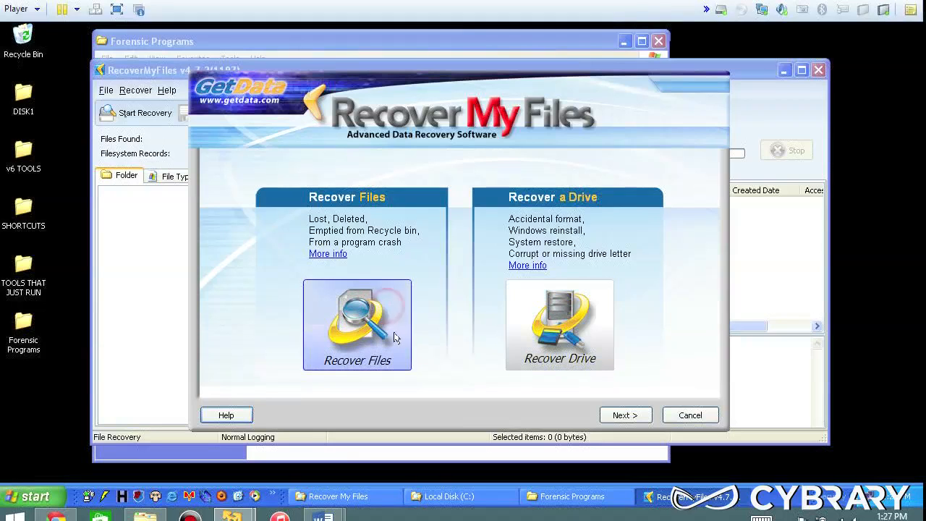
left_click(377, 318)
left_click(620, 416)
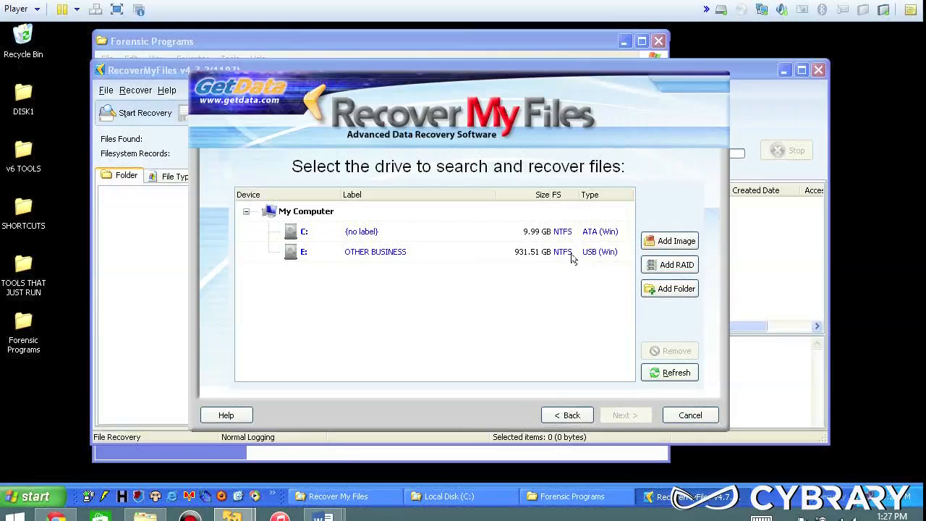
Refresh the drive list, select drive C: as the one to search, and continue to the recovery options.
left_click(290, 231)
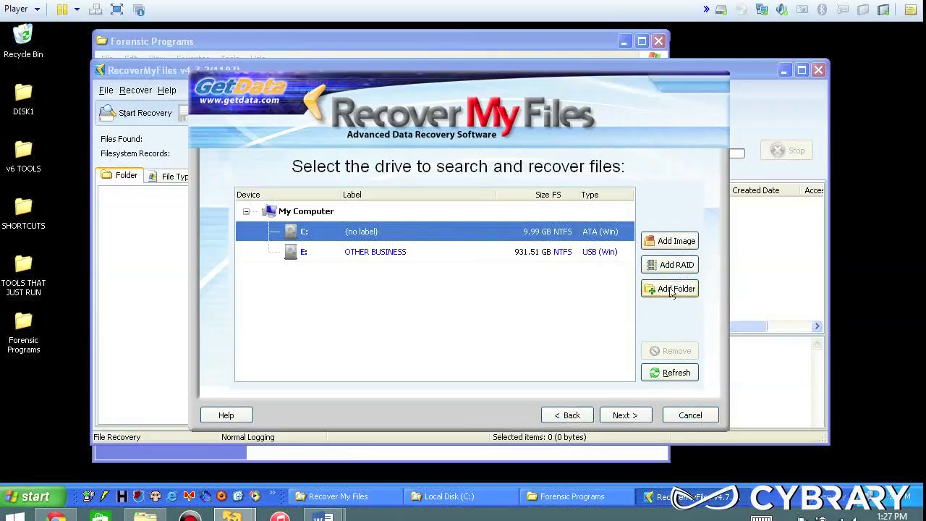
left_click(669, 372)
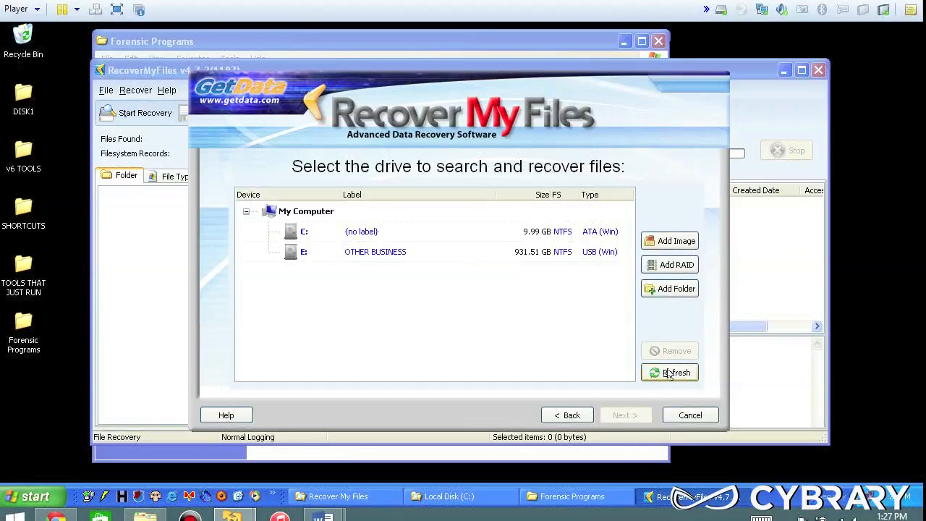
left_click(364, 232)
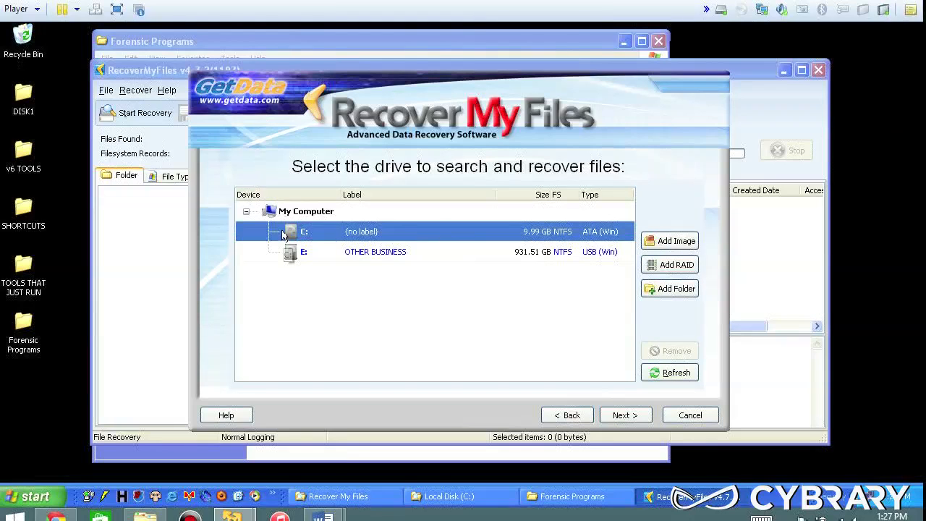
left_click(636, 418)
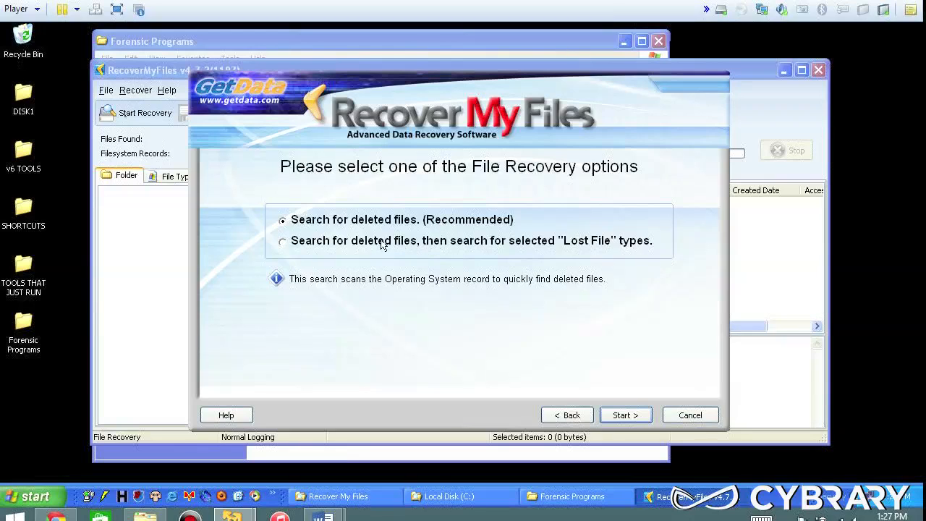
Run the recommended search for deleted files in a maximized window and dismiss the completion message.
left_click(283, 243)
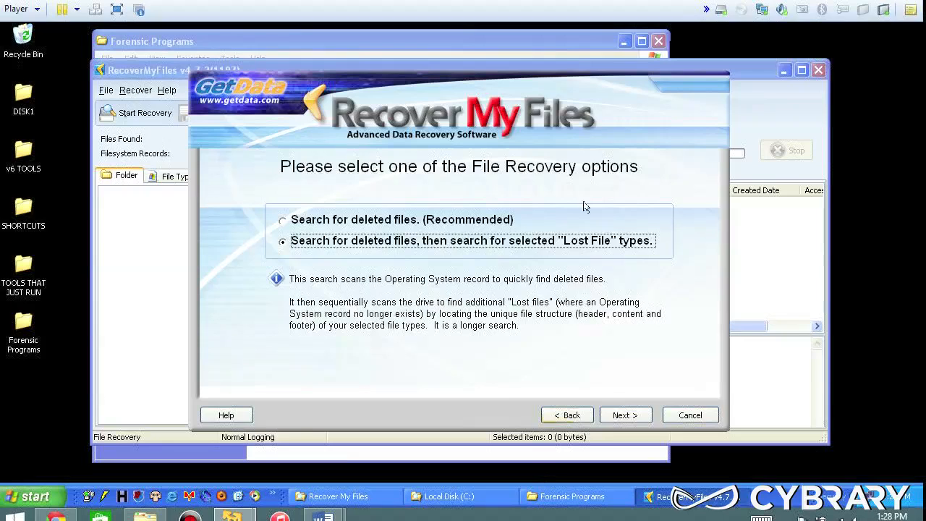
left_click(354, 219)
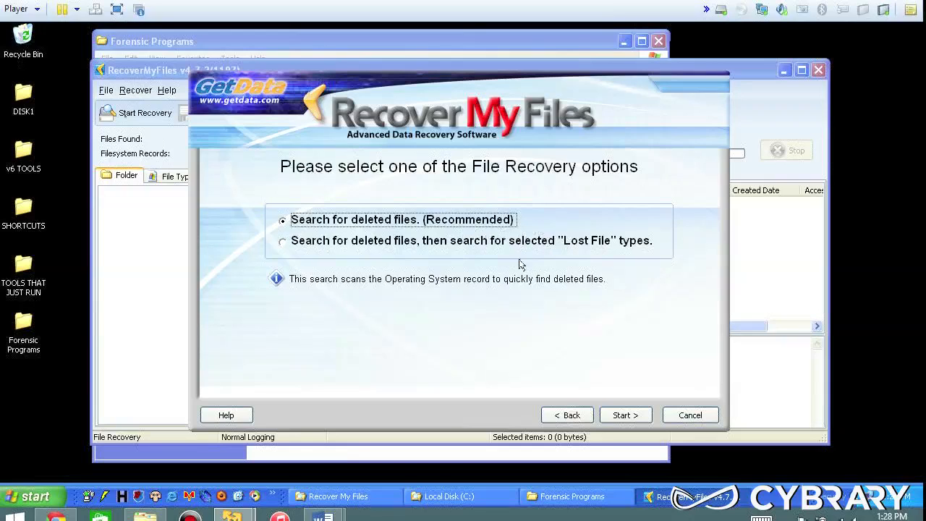
left_click(626, 416)
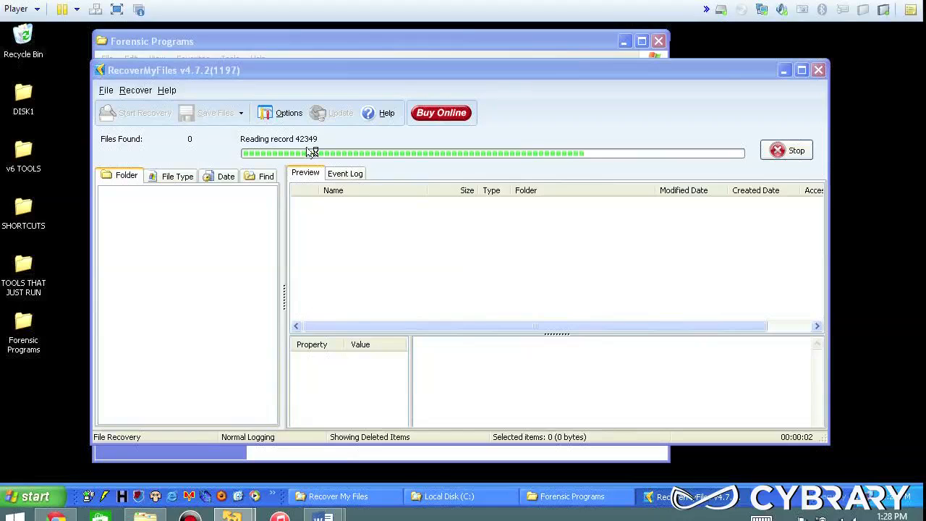
left_click(801, 70)
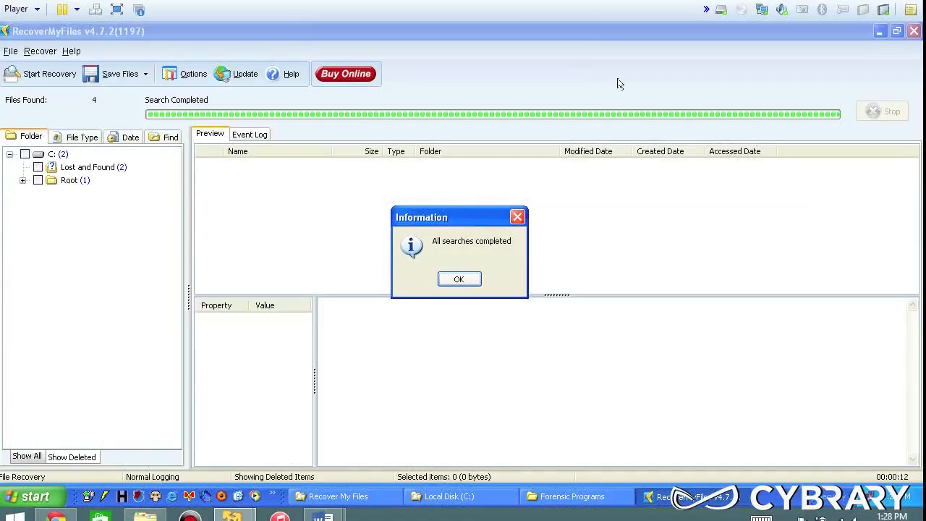
left_click(459, 280)
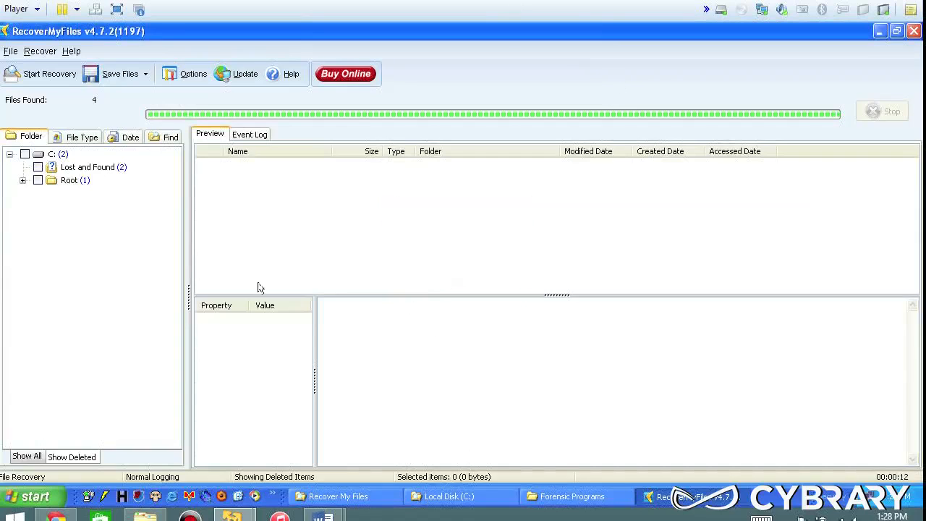
Open the Lost and Found results and examine the directory and record properties of _shfoldr.dll.
left_click(73, 167)
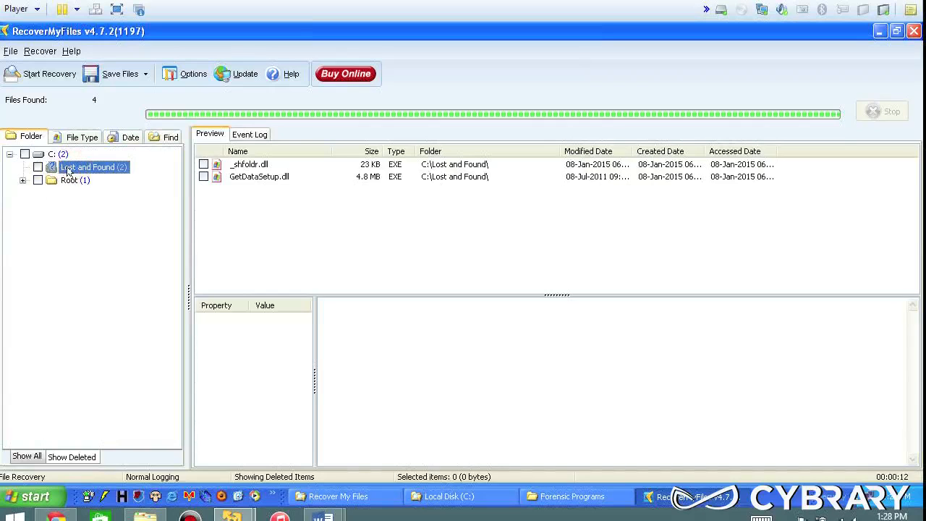
left_click(250, 165)
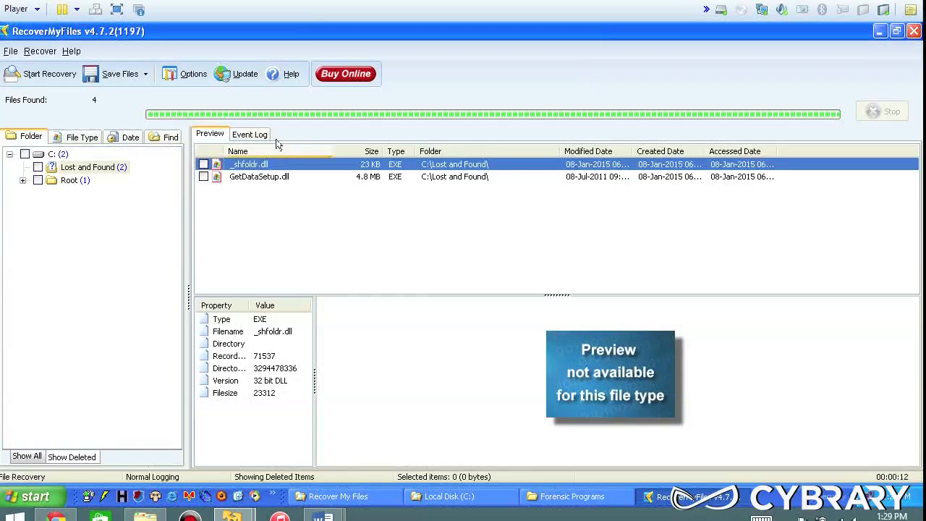
left_click(258, 321)
left_click(240, 345)
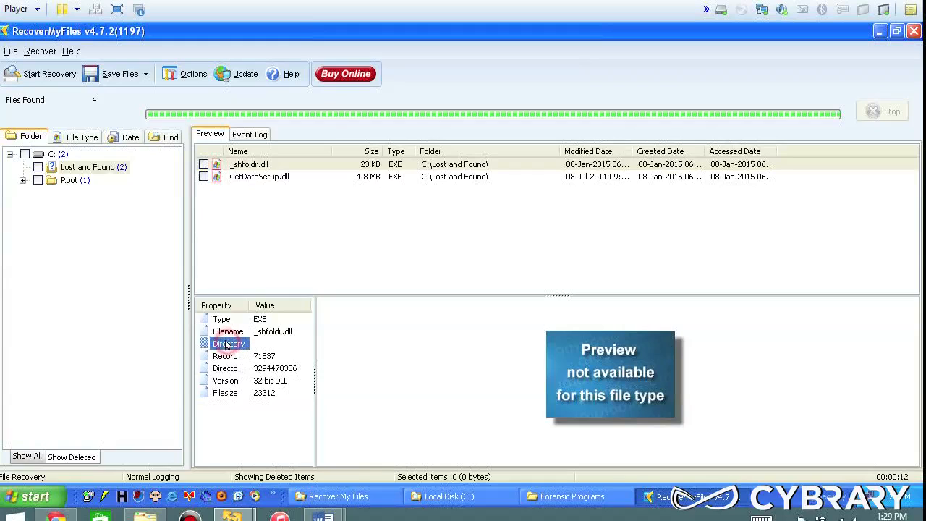
left_click(226, 356)
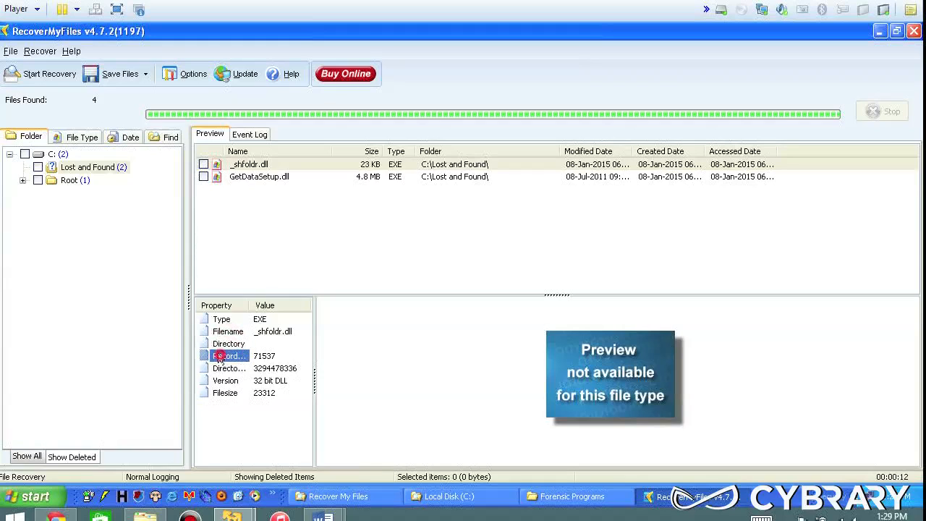
left_click(225, 369)
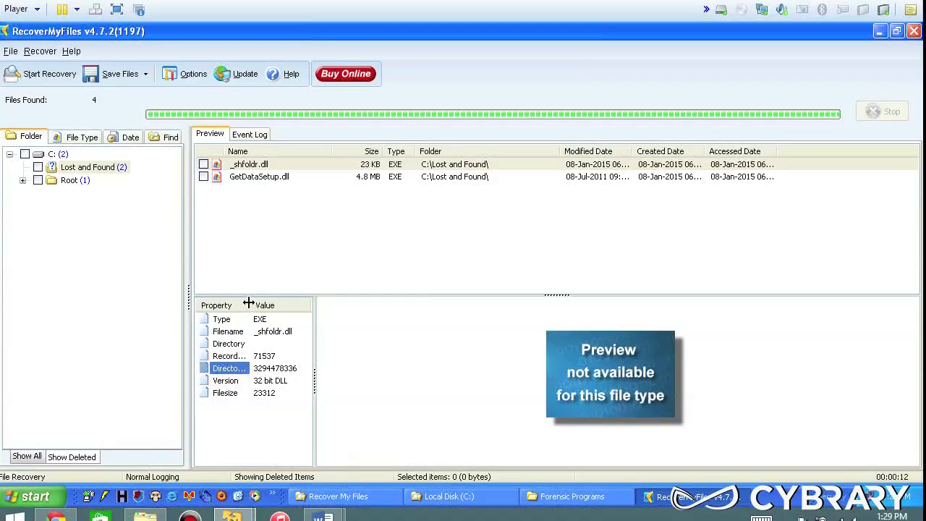
Widen the Property column and the properties pane, and examine the version and file size of _shfoldr.dll.
left_click_drag(250, 304, 267, 304)
left_click_drag(314, 388, 370, 377)
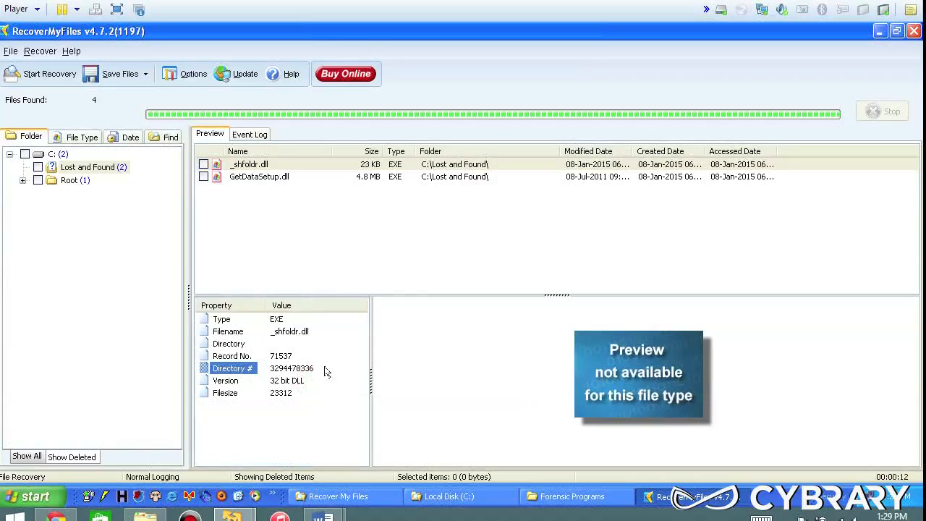
left_click(220, 380)
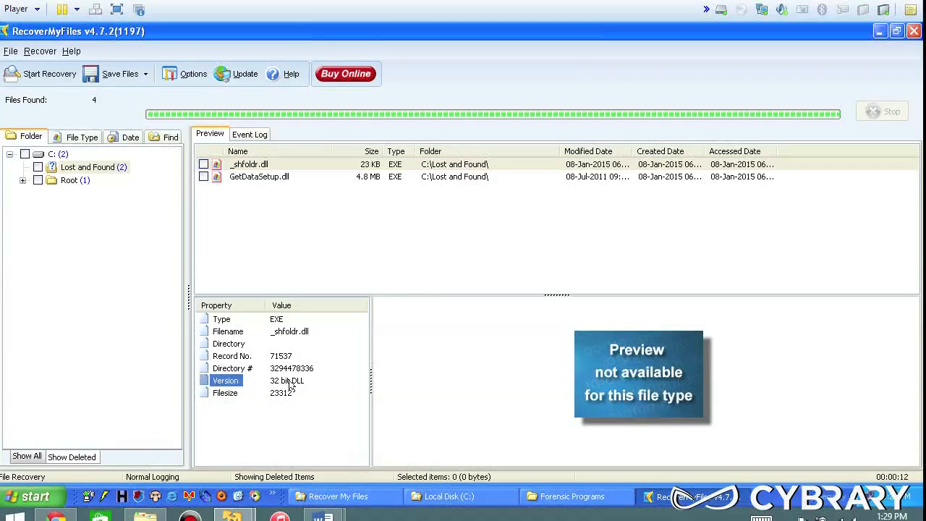
left_click(215, 393)
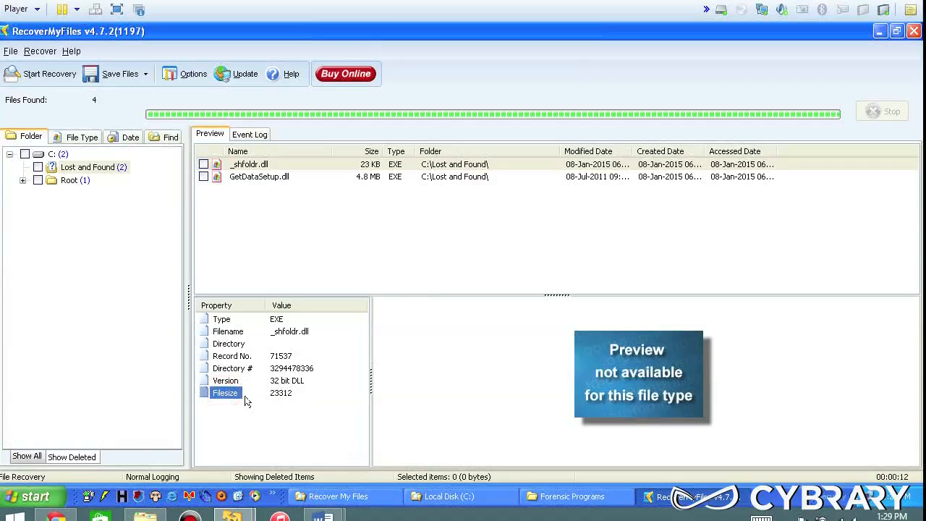
left_click(234, 391)
left_click(212, 392)
left_click(265, 164)
right_click(269, 165)
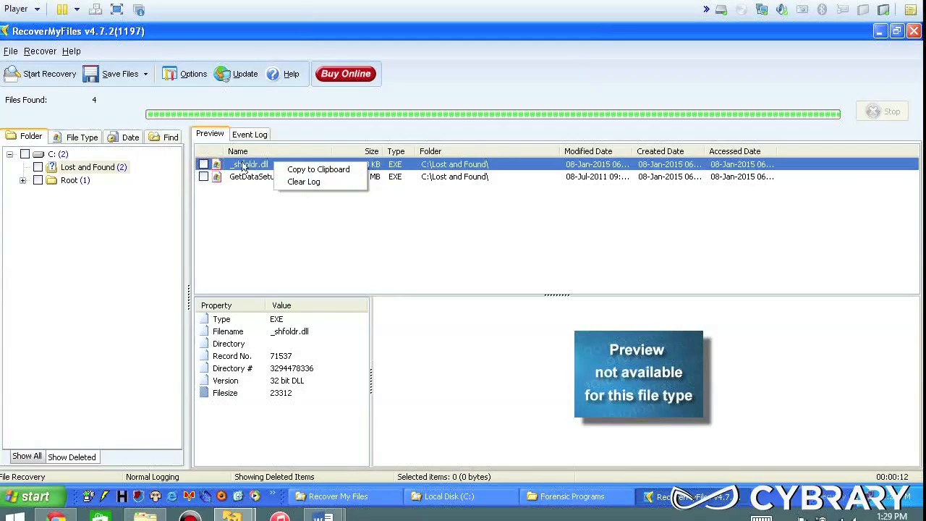
Expand Root through Program Files and eEye Digital Security to Retina 5, and examine both schedule.xml files.
left_click(72, 182)
left_click(22, 180)
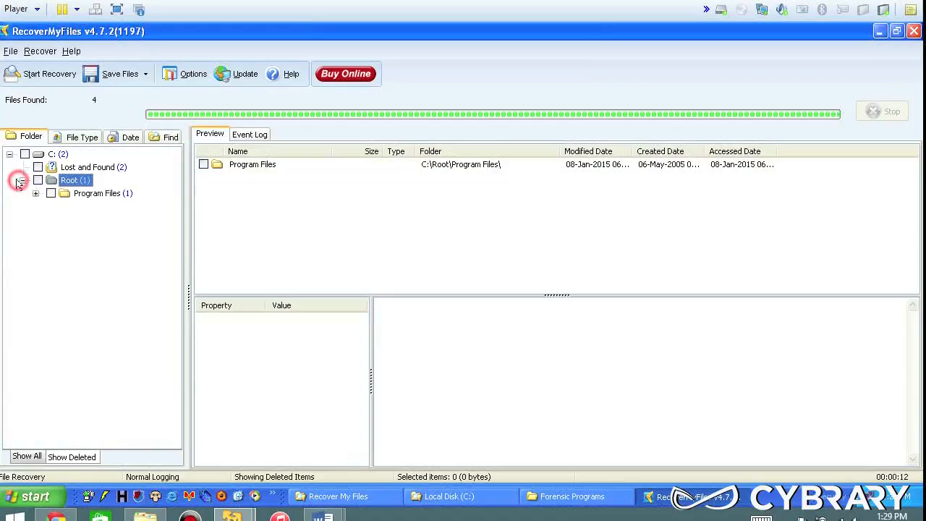
left_click(36, 193)
left_click(49, 207)
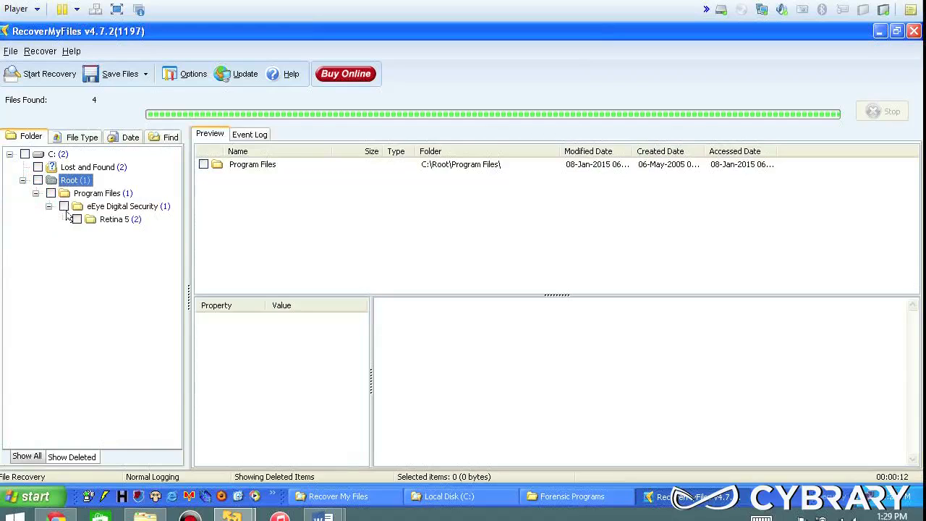
left_click(115, 220)
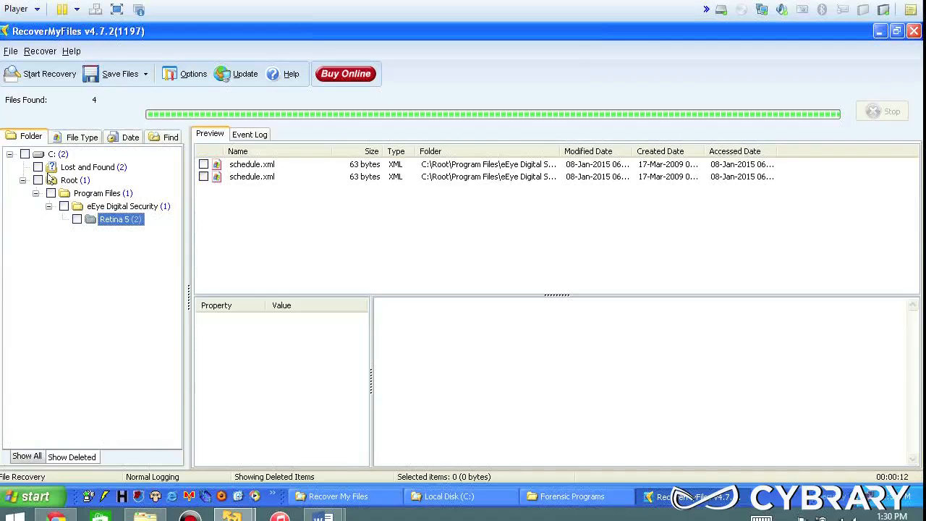
left_click(262, 167)
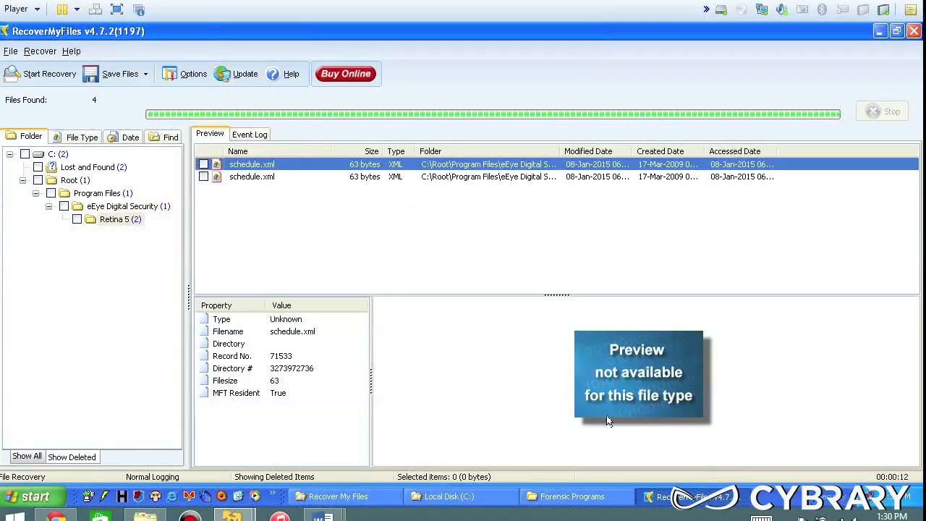
left_click(258, 177)
Open the search's event log and examine the search start and drive cylinder entries.
left_click(251, 136)
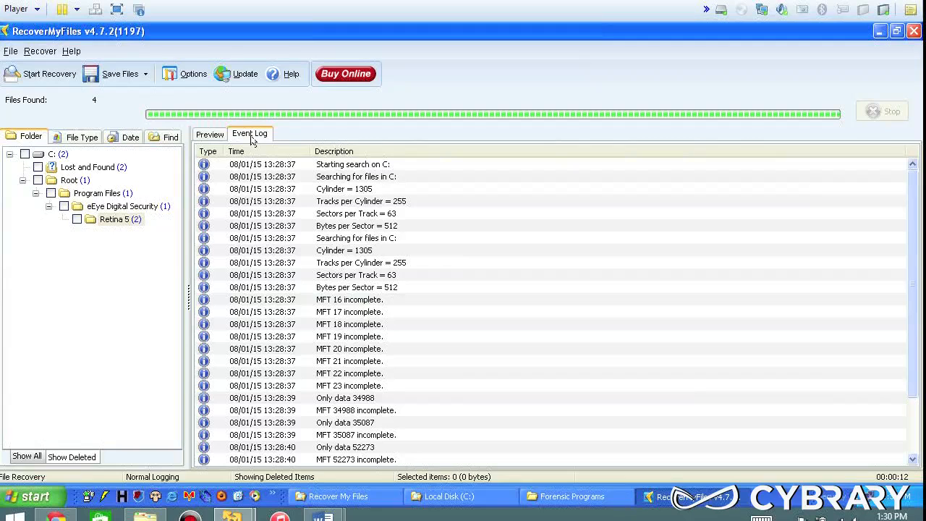
left_click(332, 166)
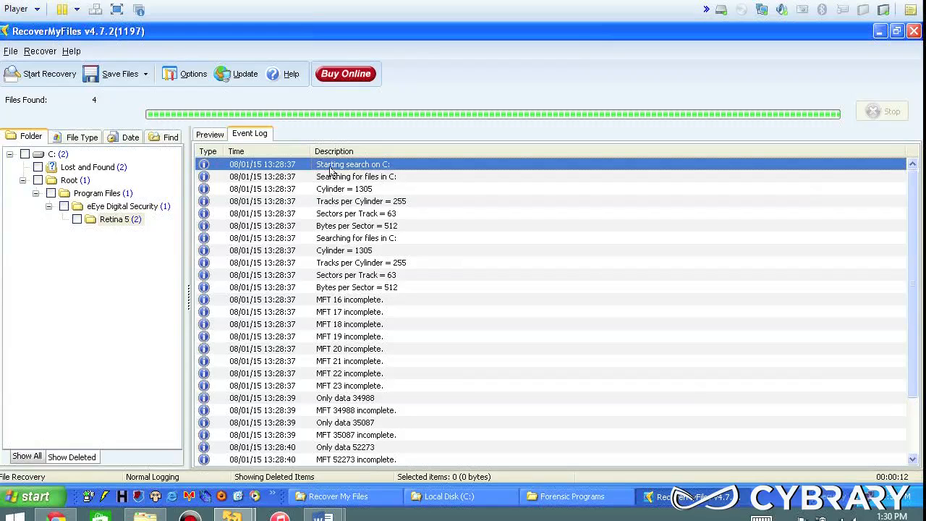
left_click(367, 189)
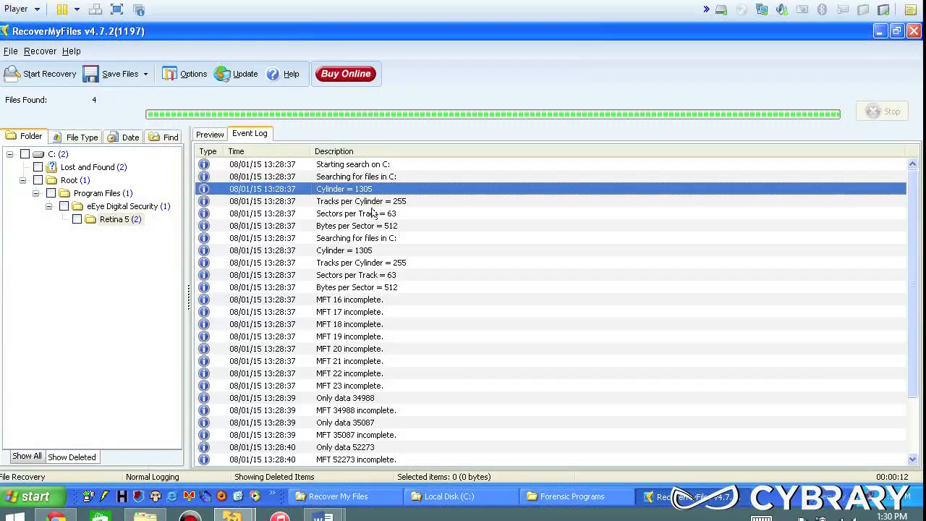
Examine the first set of tracks per cylinder, sectors per track and bytes per sector entries in the event log.
left_click(367, 204)
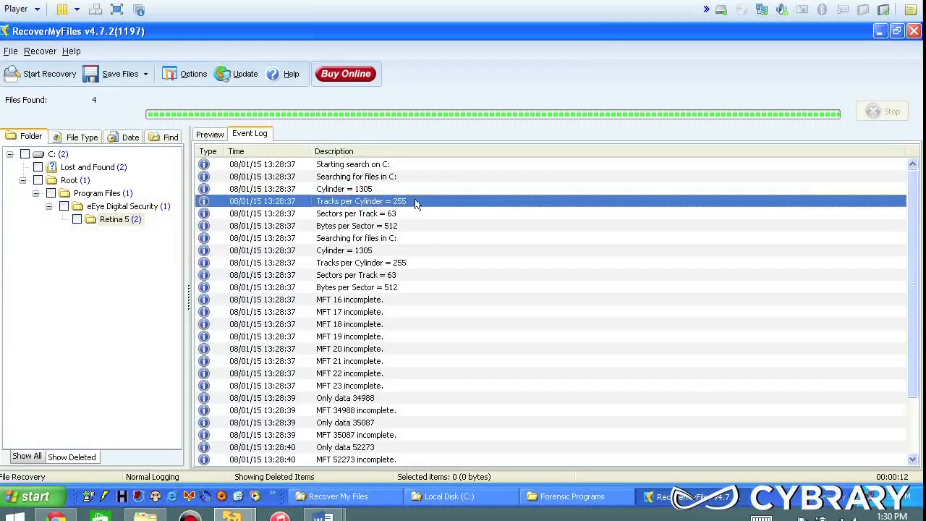
left_click(355, 217)
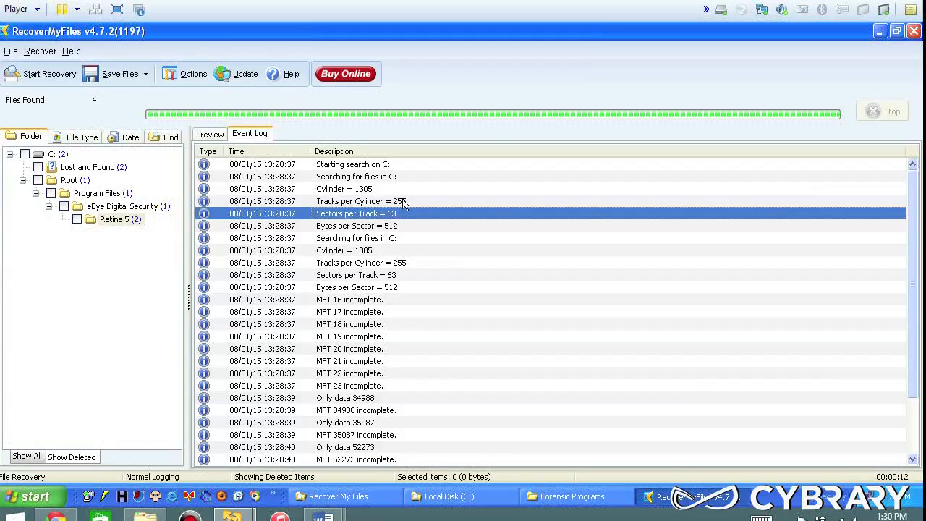
left_click(323, 227)
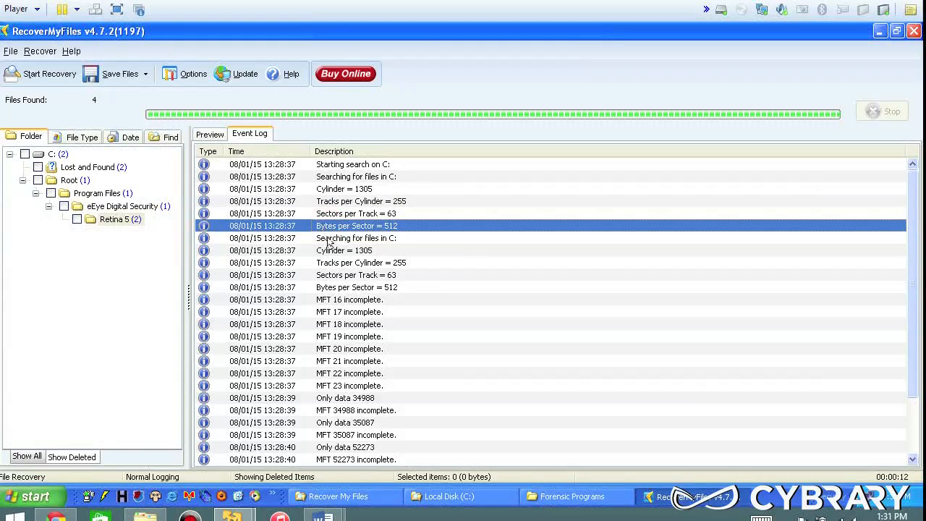
Examine the second search entry for C: and compare its cylinder entry with the one from the first search.
left_click(328, 239)
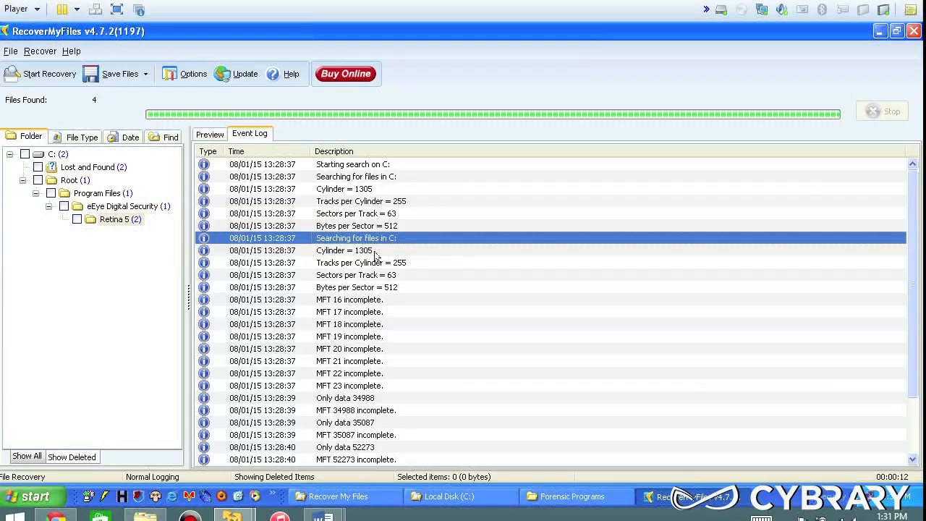
left_click(374, 252)
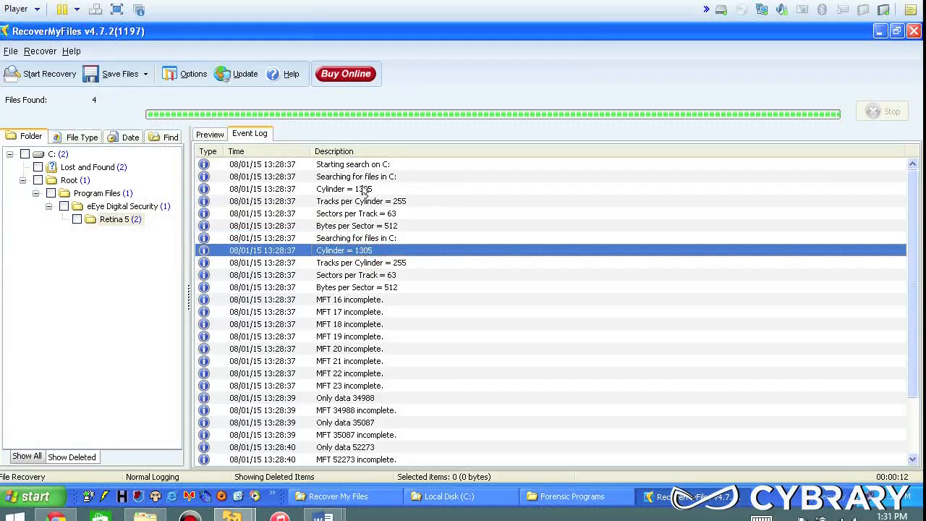
left_click(363, 189)
left_click(362, 249)
left_click(340, 286)
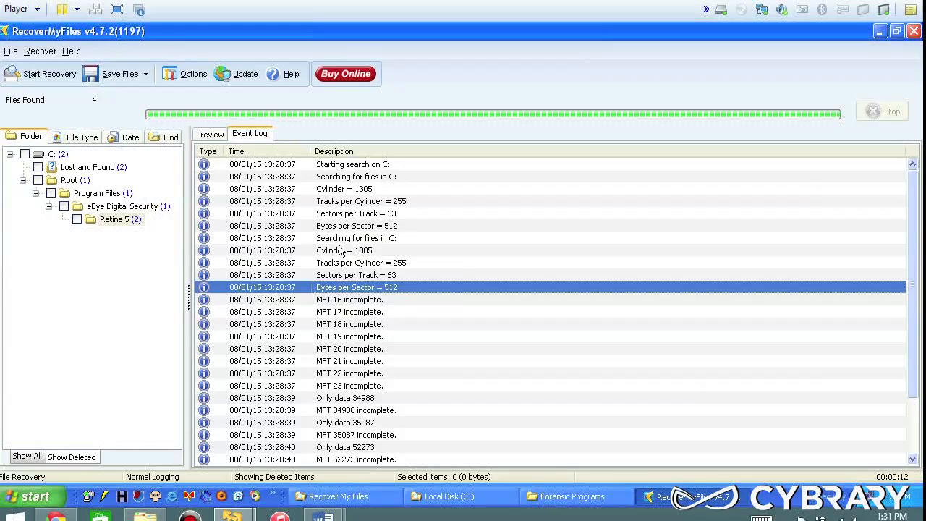
left_click(340, 250)
left_click(344, 191)
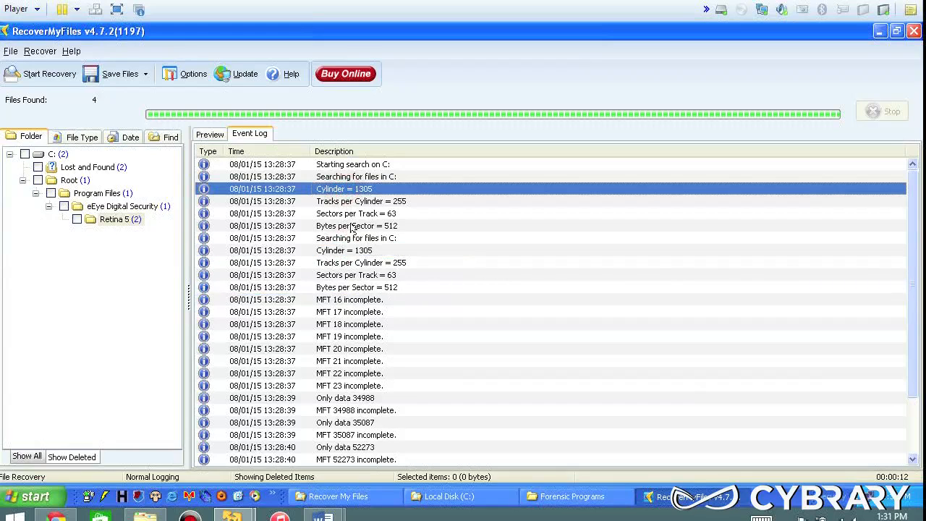
Compare the track, sector and byte geometry entries of the first C: search with those of the second.
left_click(390, 202)
left_click(394, 213)
left_click(397, 224)
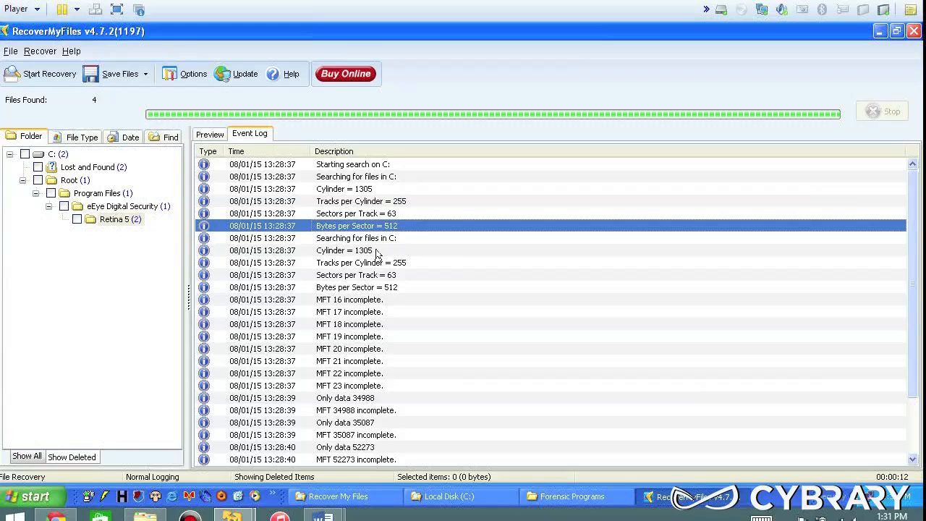
left_click(382, 251)
left_click(403, 264)
left_click(397, 275)
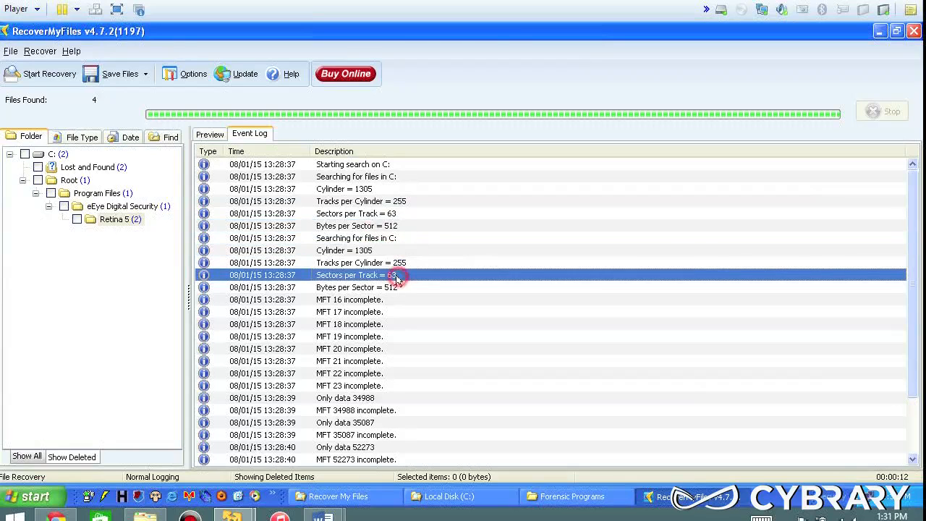
left_click(395, 287)
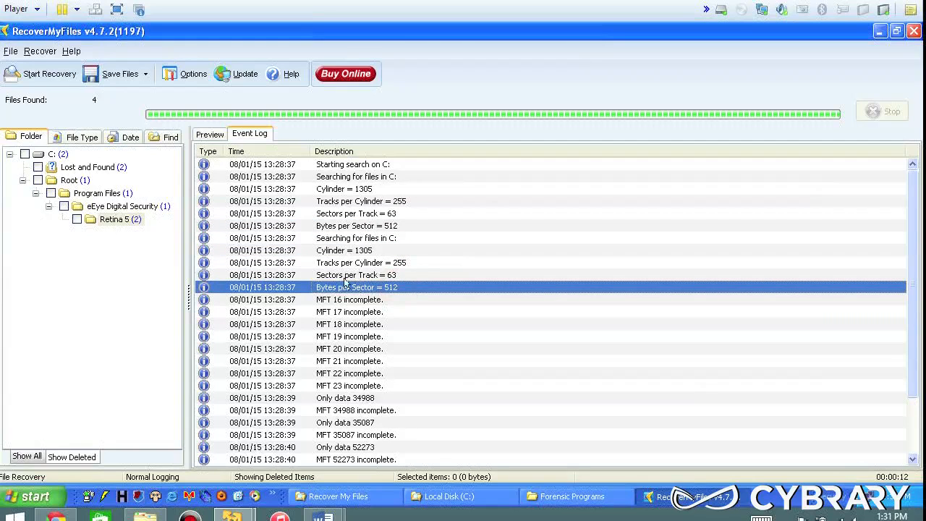
Examine the incomplete MFT entries from MFT 16 through MFT 23 and the data and MFT entries for 34988.
left_click(358, 299)
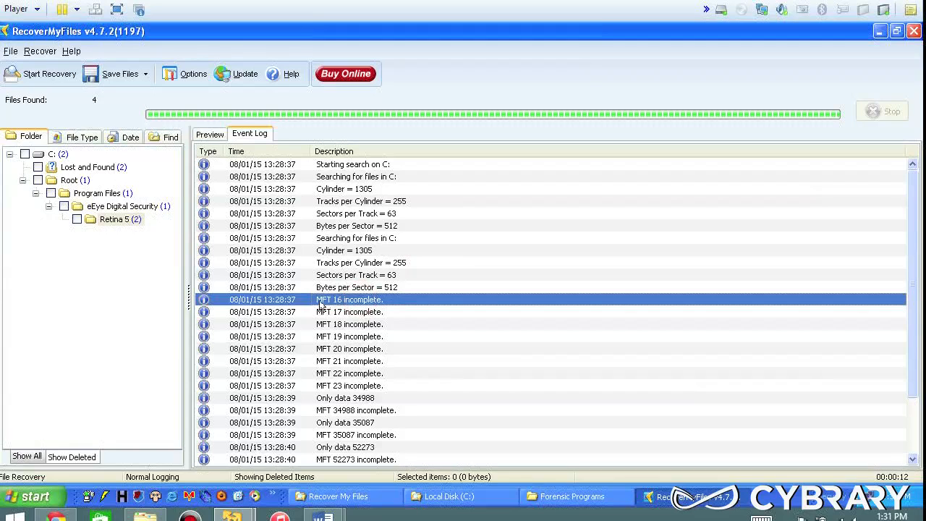
scroll(331, 302, "down", 1)
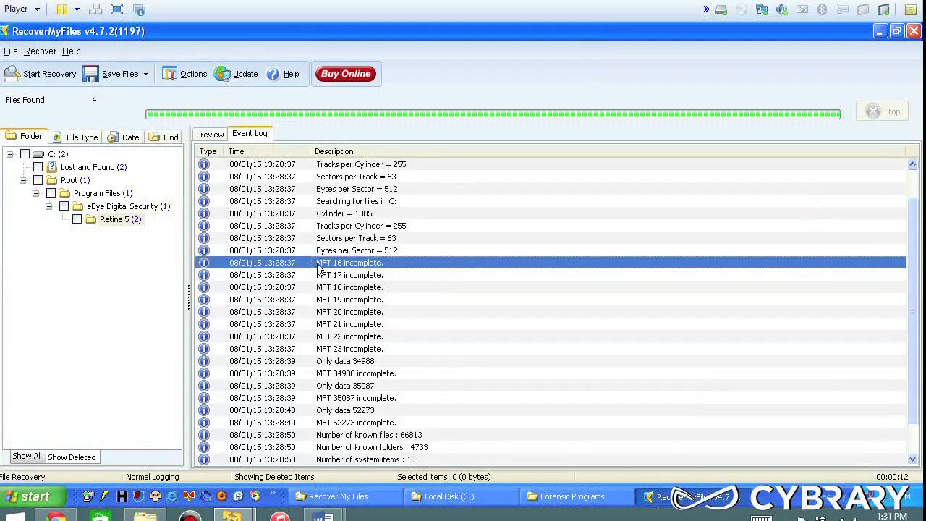
left_click(364, 265)
left_click(365, 275)
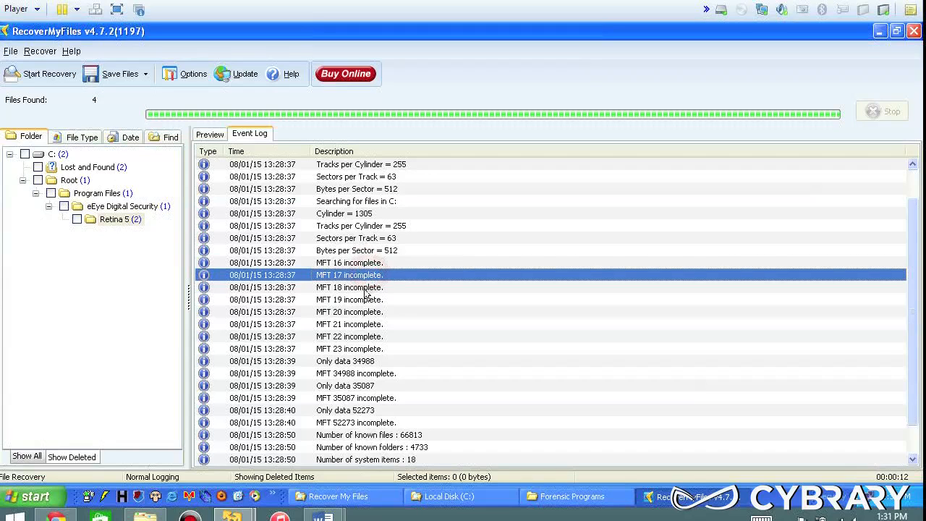
left_click(366, 350)
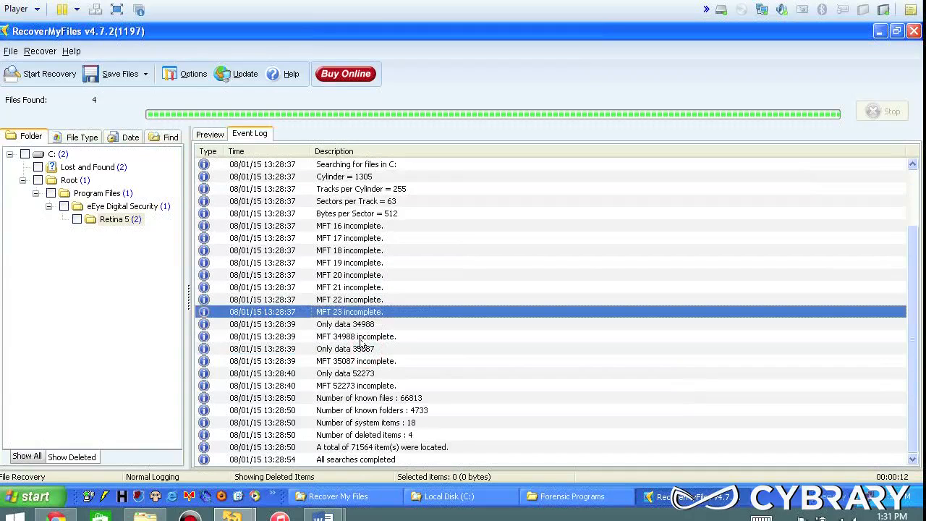
left_click(367, 325)
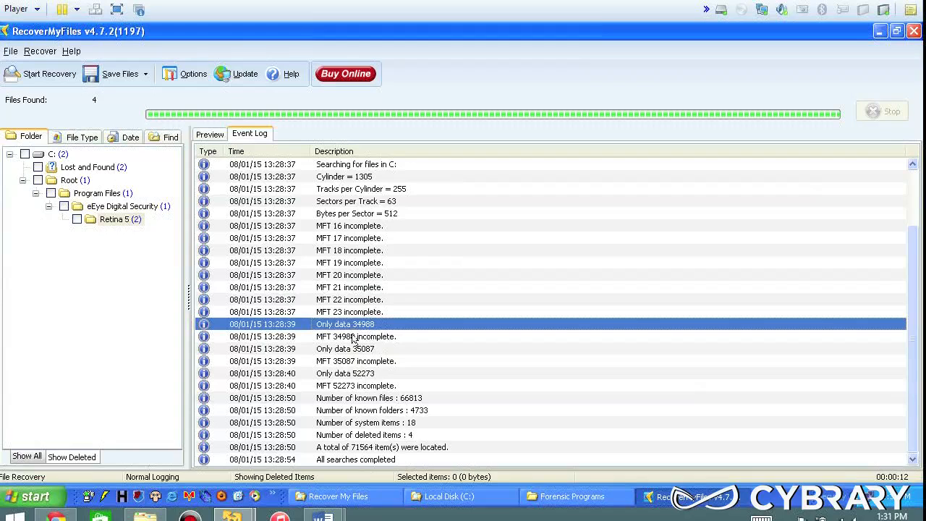
left_click(387, 338)
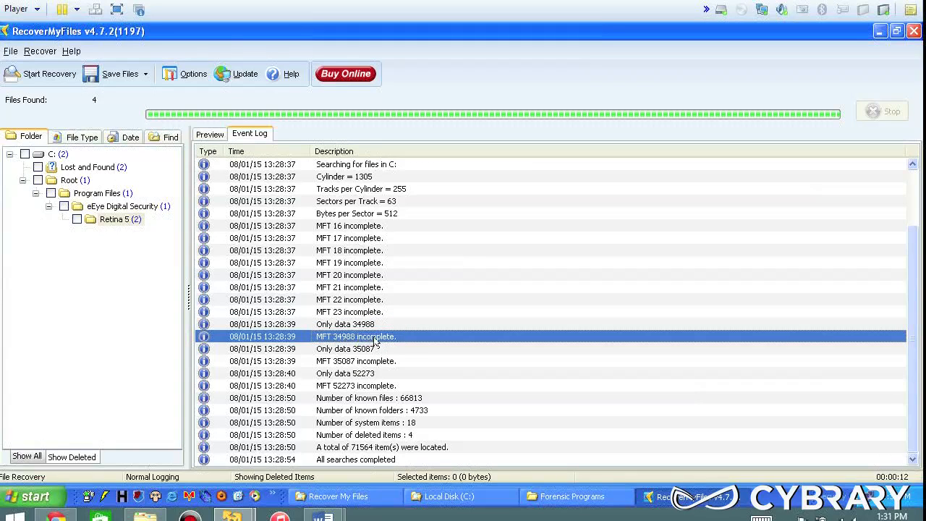
Examine the log entries counting known files, known folders, system items and deleted items.
left_click(377, 400)
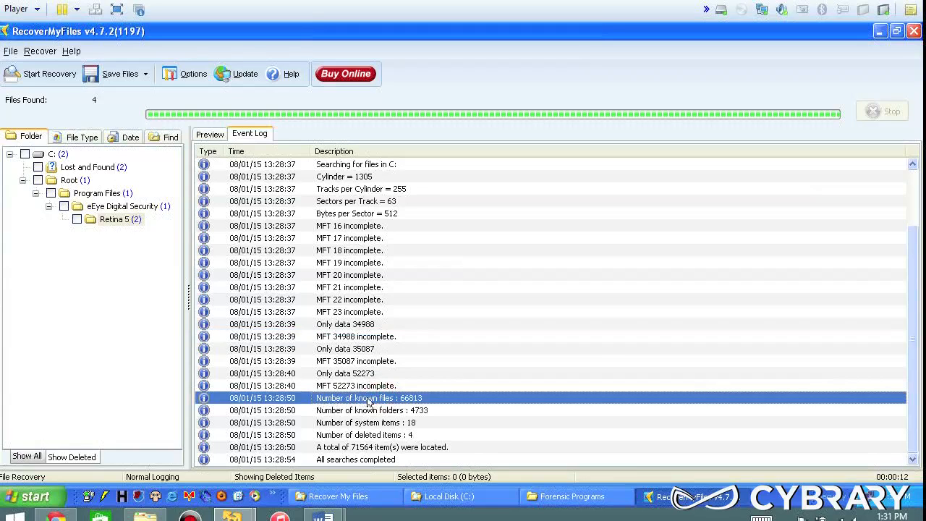
left_click(426, 411)
left_click(411, 423)
left_click(413, 446)
left_click(413, 435)
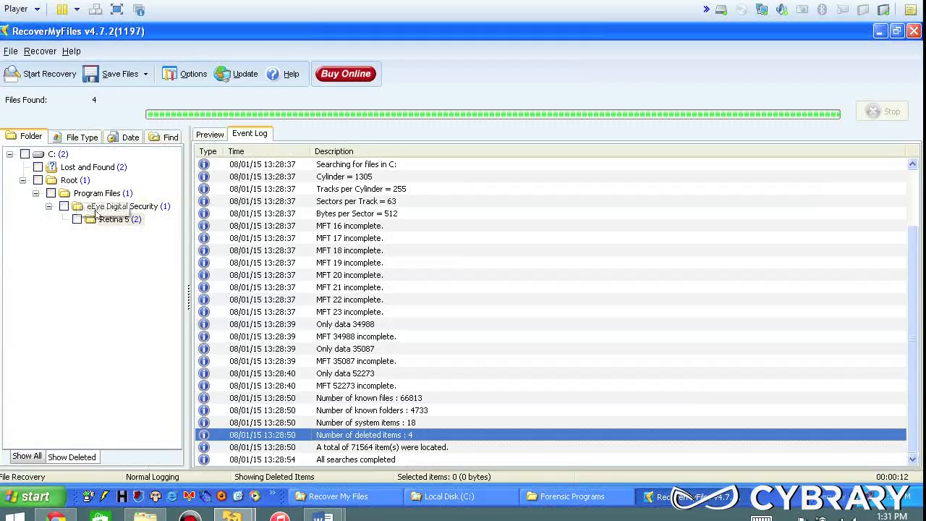
Examine the total items and search completion entries, and view the log's copy and clear options without applying one.
left_click(391, 448)
left_click(359, 458)
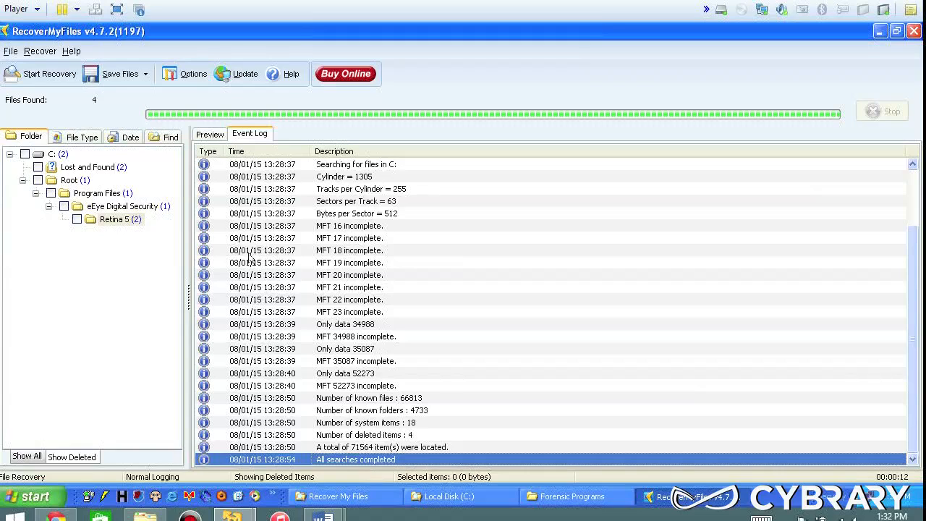
right_click(268, 202)
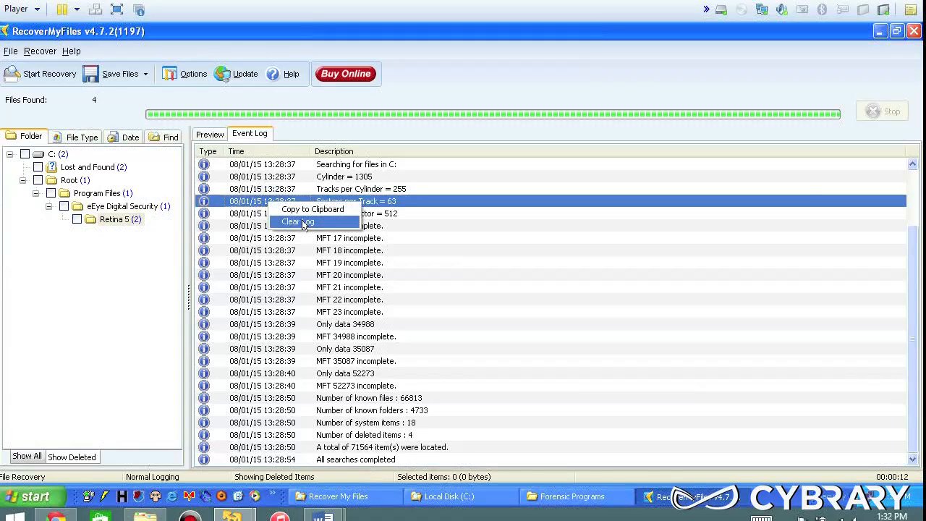
left_click(210, 201)
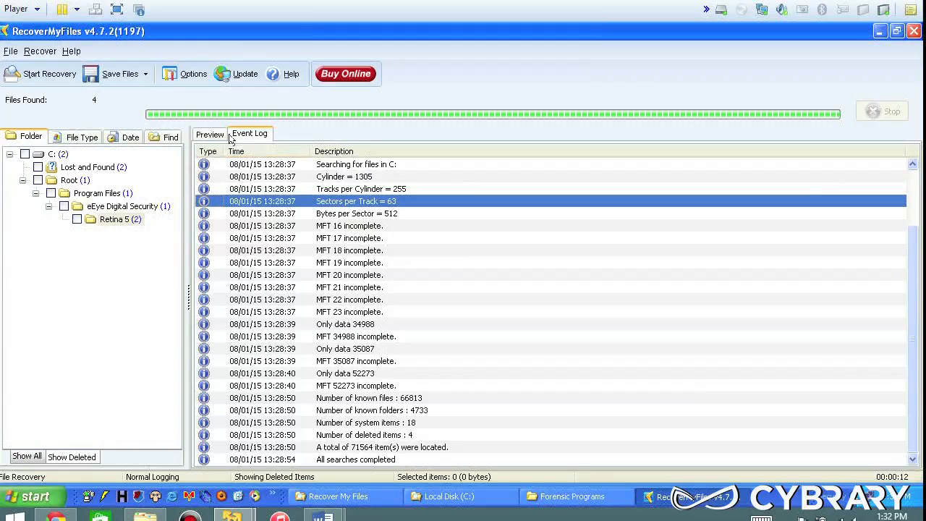
Review the found files by type and by modified date, expanding 2011 and 2015 and selecting Thu 8th under January 2015.
left_click(56, 138)
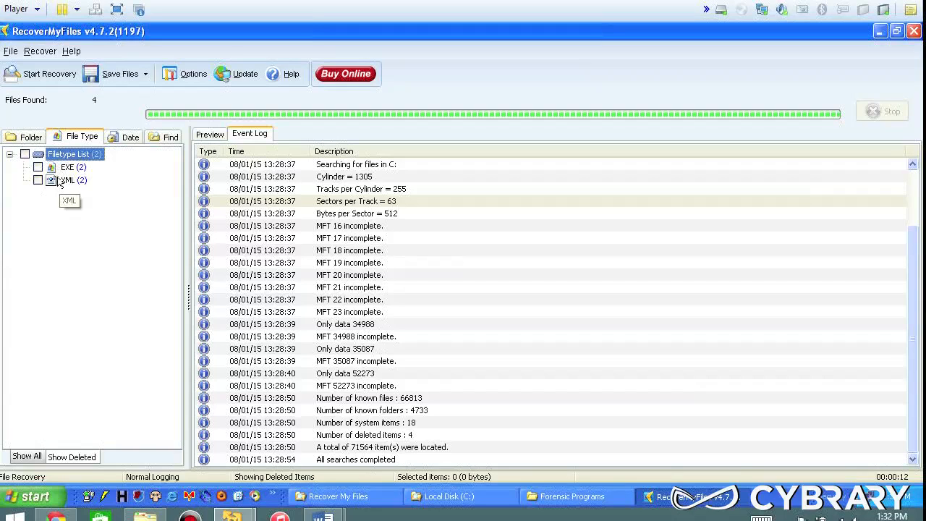
left_click(128, 137)
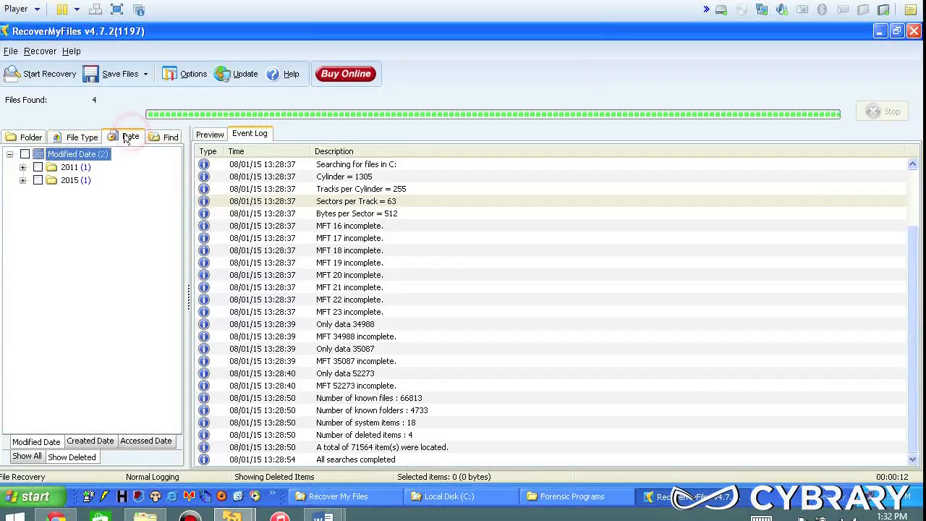
left_click(22, 167)
left_click(23, 193)
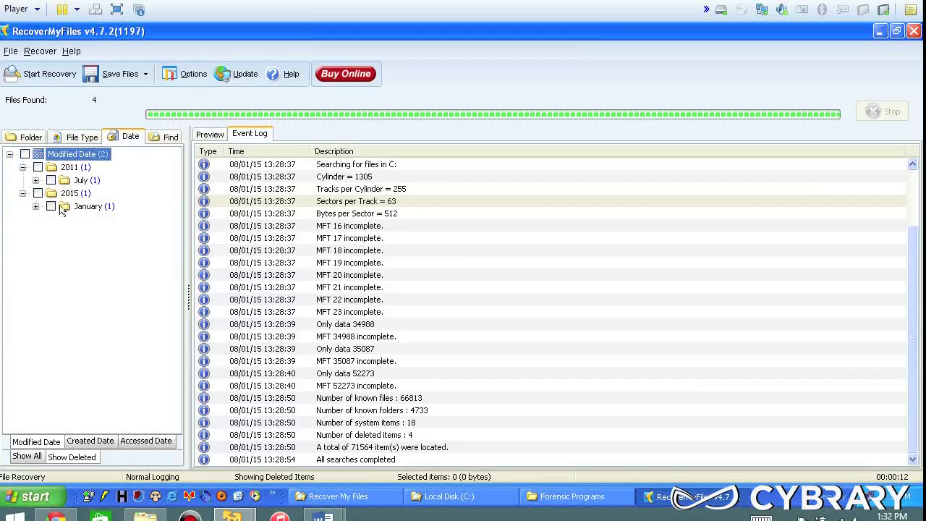
left_click(36, 206)
left_click(112, 223)
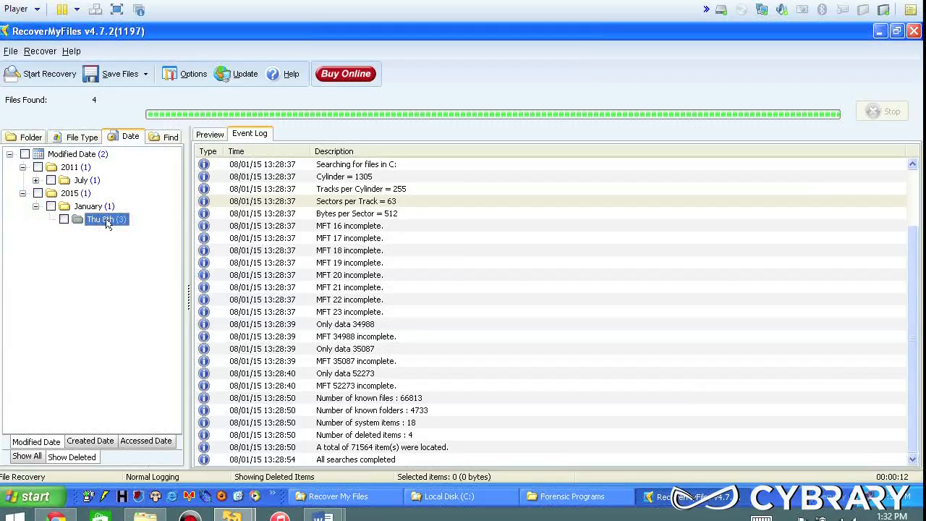
Mark the files of Thu 8th January 2015 and July 2011 for recovery, and preview the Thu 8th file list.
left_click(63, 219)
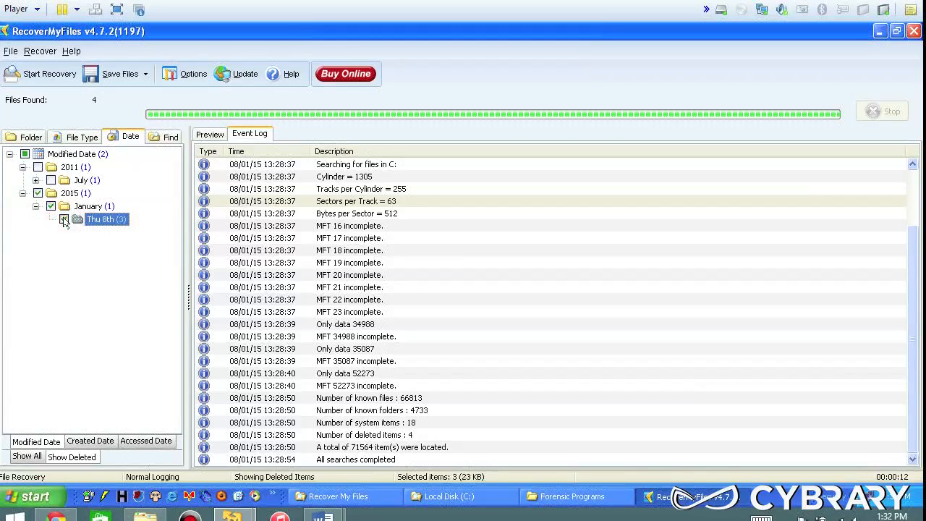
left_click(51, 180)
left_click(35, 180)
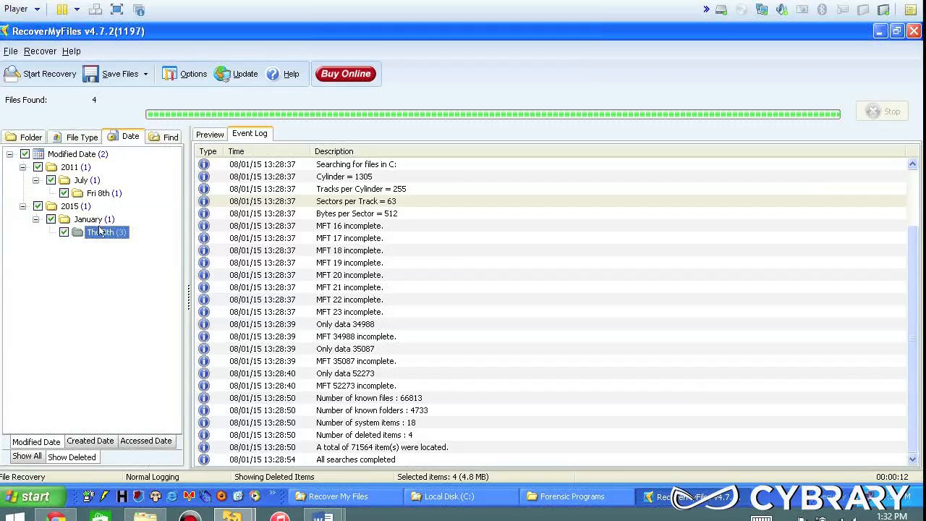
left_click(203, 135)
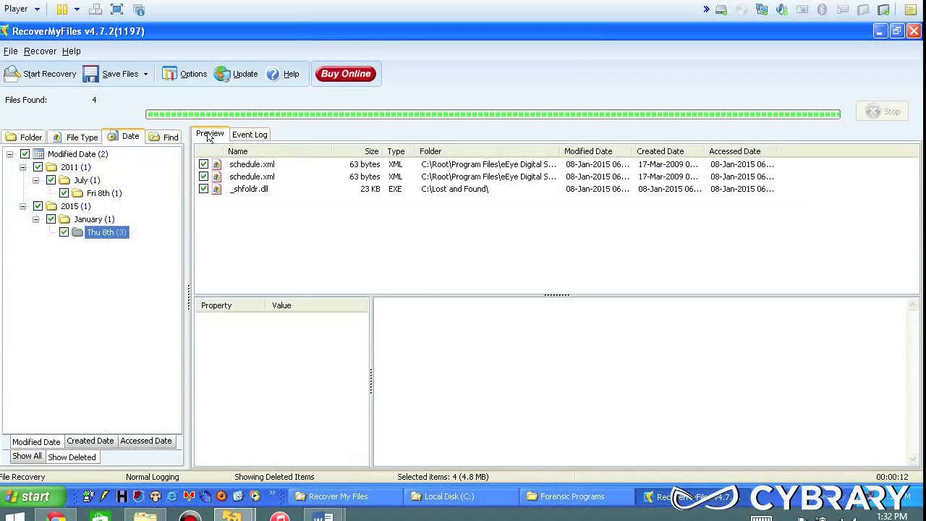
Open the file find form and reveal its state, size and change date criteria for review.
left_click(165, 136)
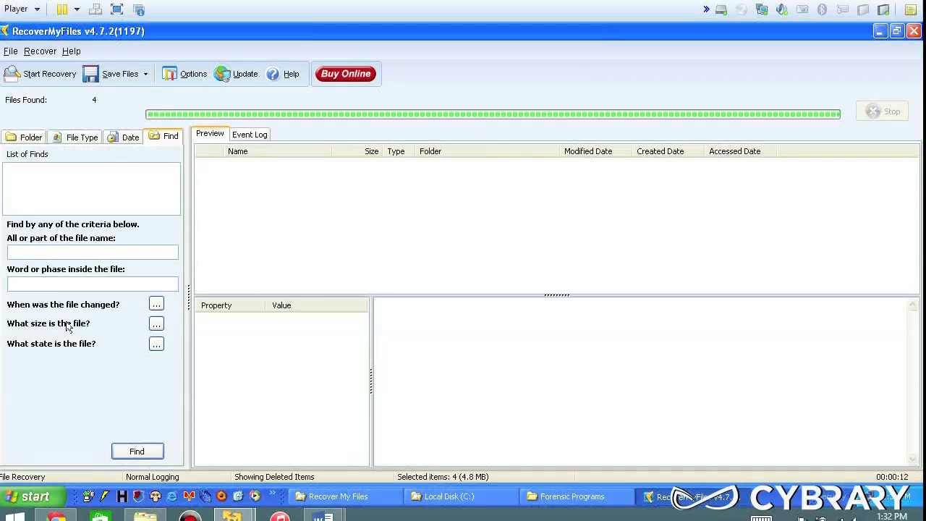
left_click(155, 344)
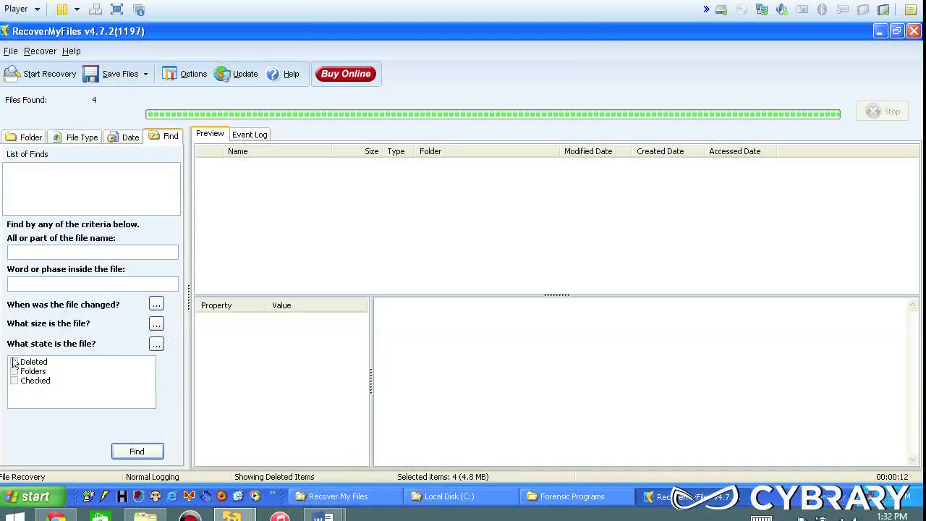
left_click(156, 324)
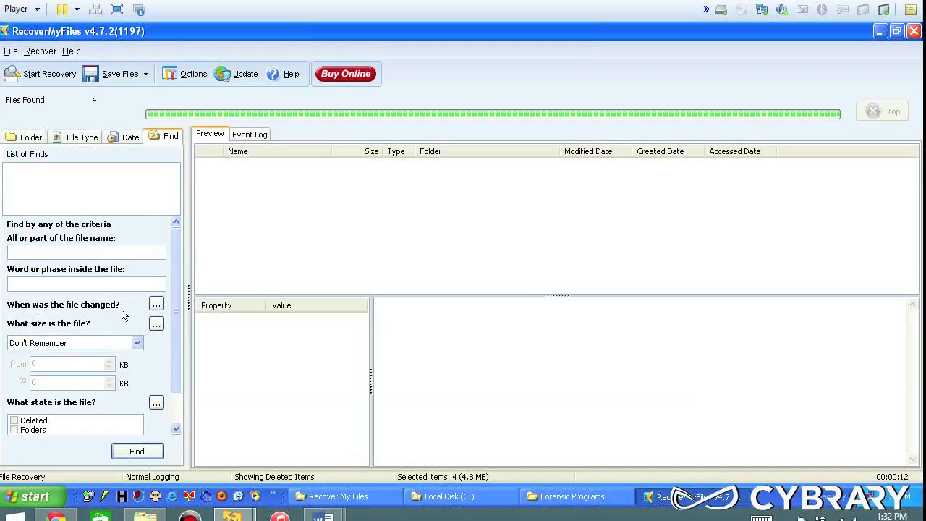
left_click(156, 304)
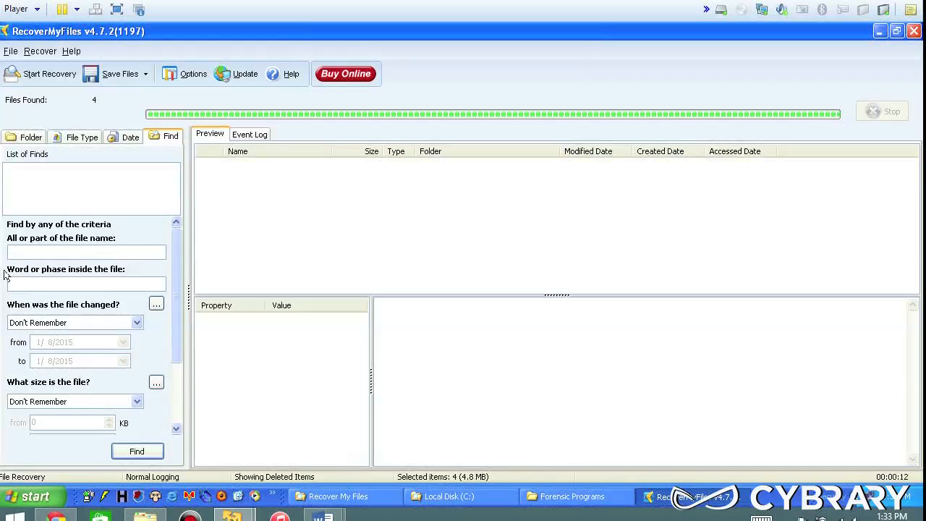
left_click(113, 283)
left_click(156, 303)
left_click(155, 304)
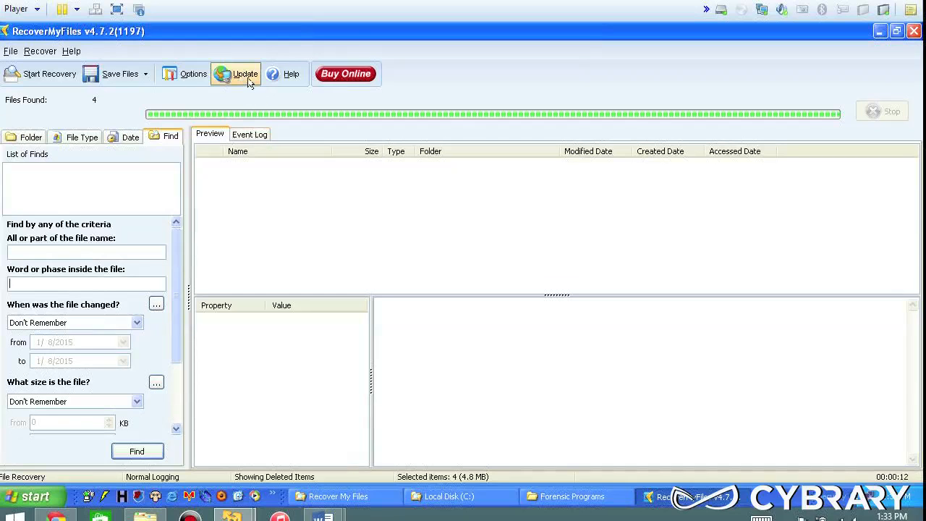
Open the recovery options and examine the lost file types to search for, moving the dialog slightly upward.
left_click(175, 74)
left_click(321, 96)
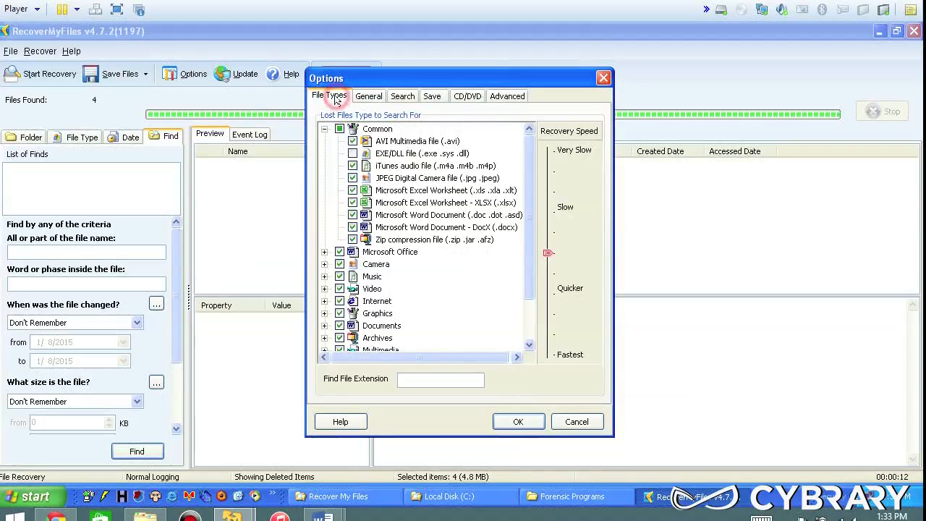
left_click_drag(342, 79, 358, 64)
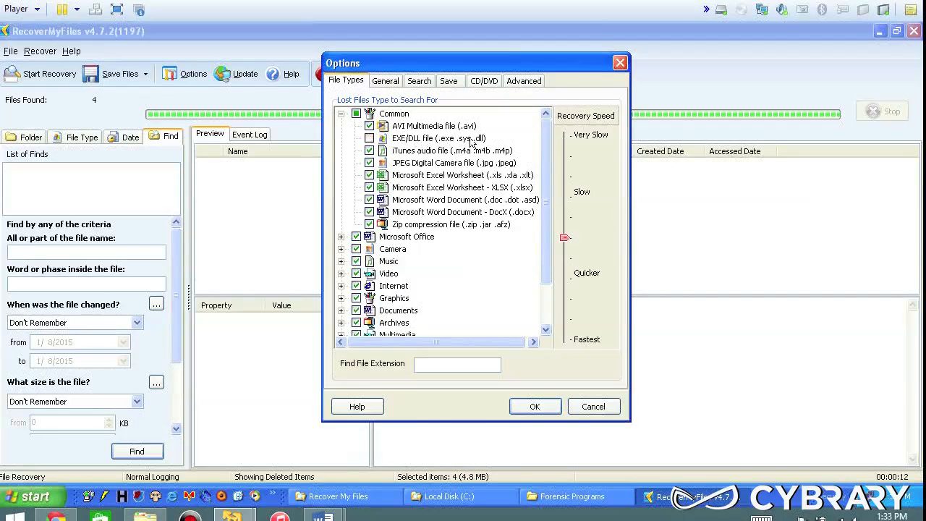
Examine the iTunes audio, JPEG camera and Excel worksheet entries among the Common file types, and collapse the group.
left_click(490, 152)
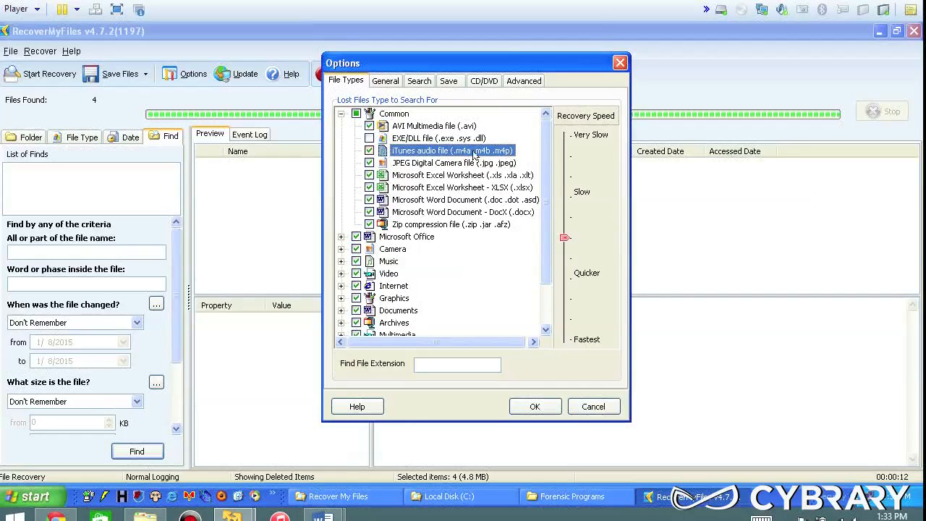
left_click(436, 163)
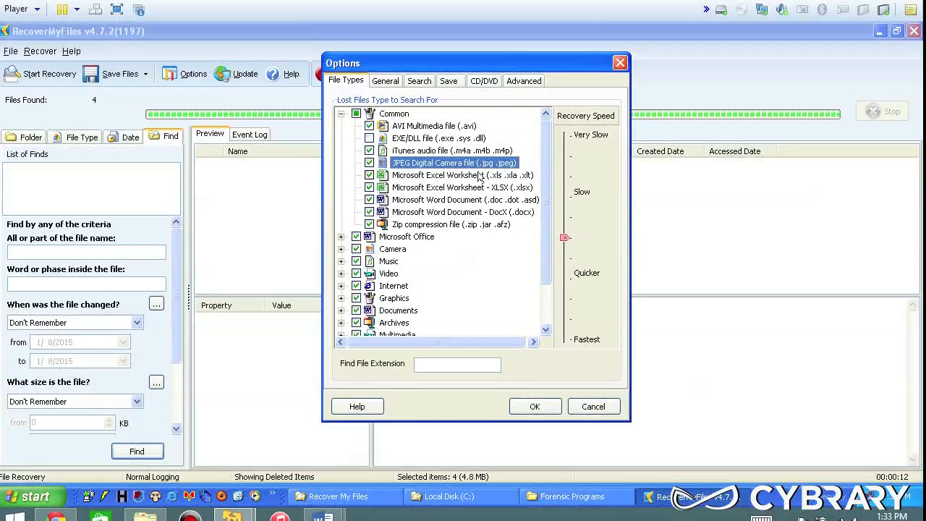
left_click(478, 176)
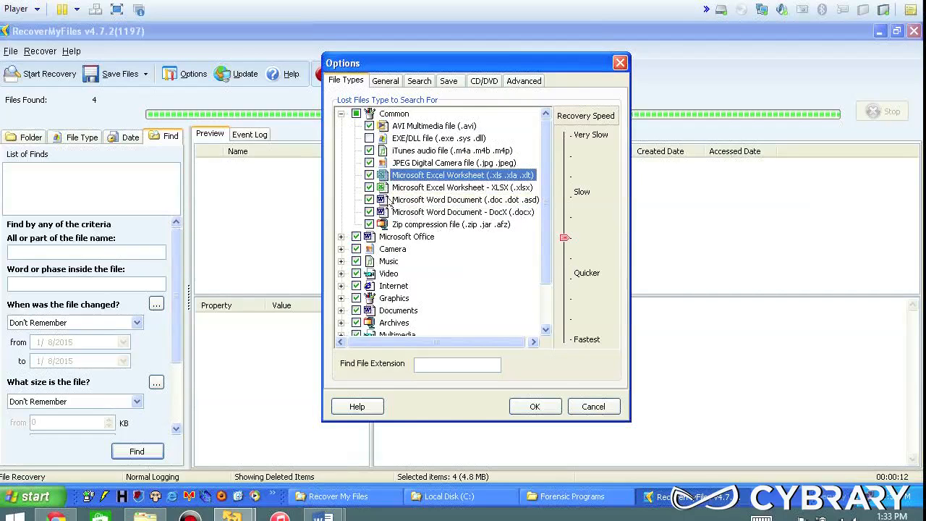
left_click(341, 114)
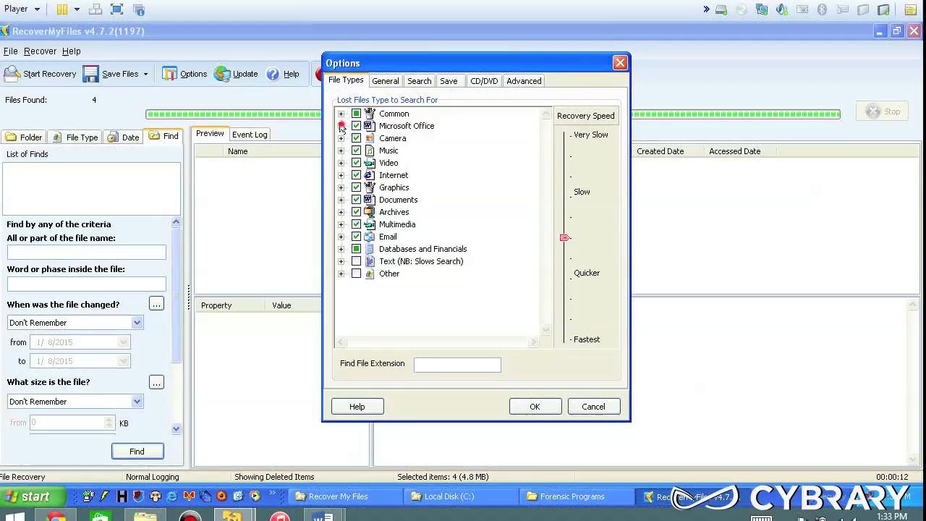
Examine the file types under Microsoft Office and Camera, collapsing each group, and look over the remaining categories.
left_click(341, 126)
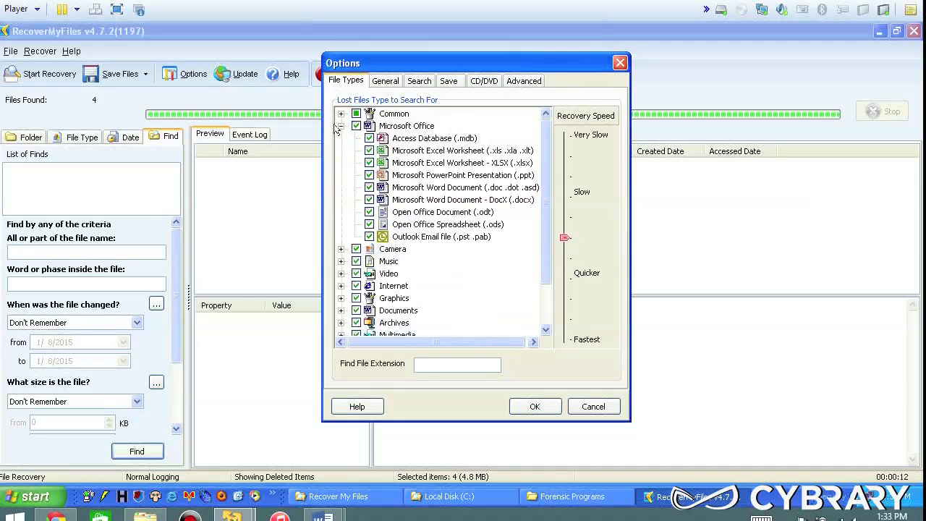
left_click(341, 126)
left_click(341, 138)
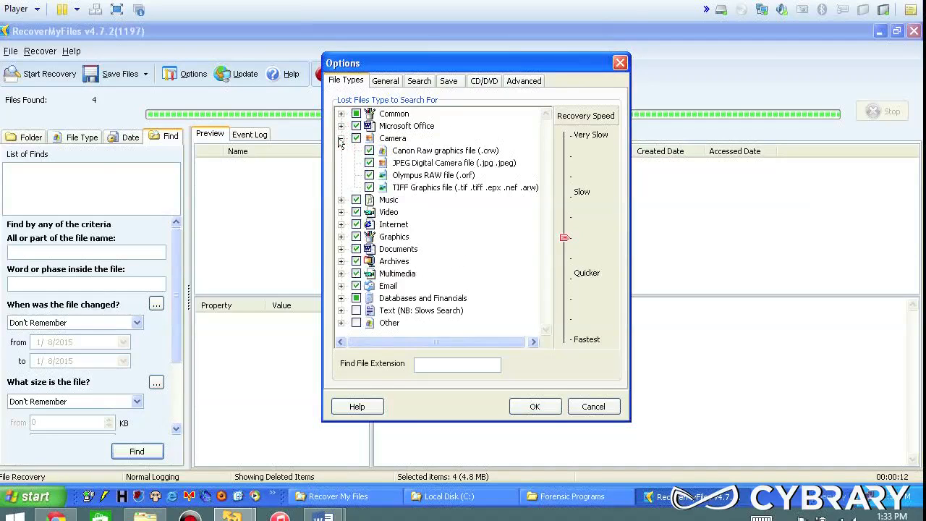
left_click(341, 138)
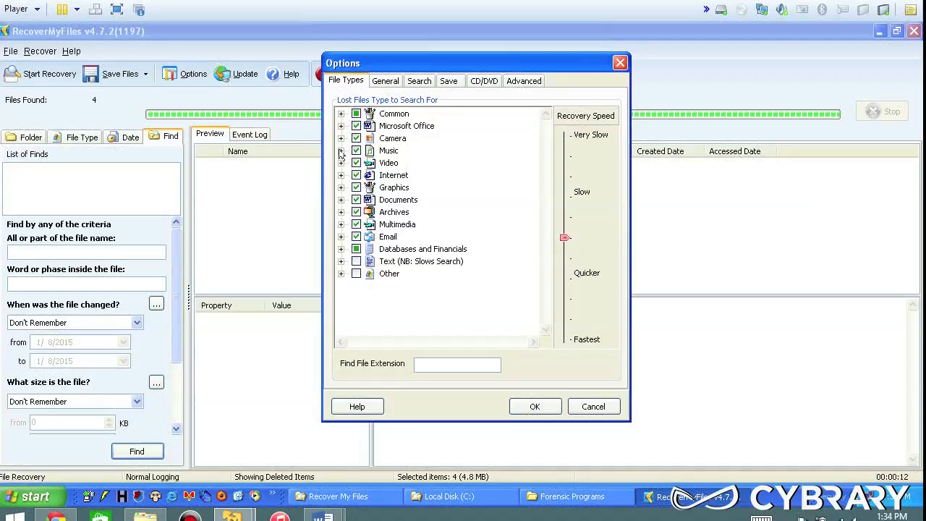
left_click(373, 138)
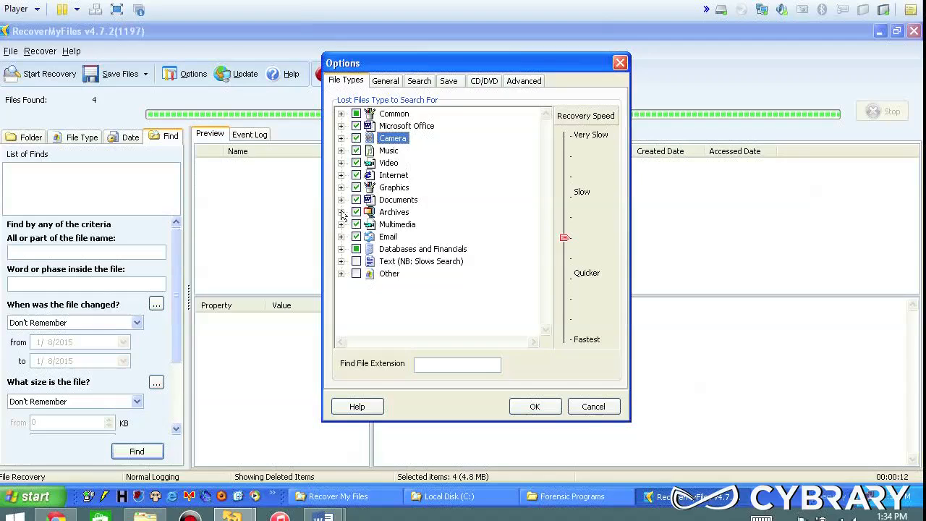
right_click(379, 248)
left_click(552, 57)
Review the event logging levels in the general options, keeping Verbose, and enable showing unknown types in Hex view.
left_click(385, 81)
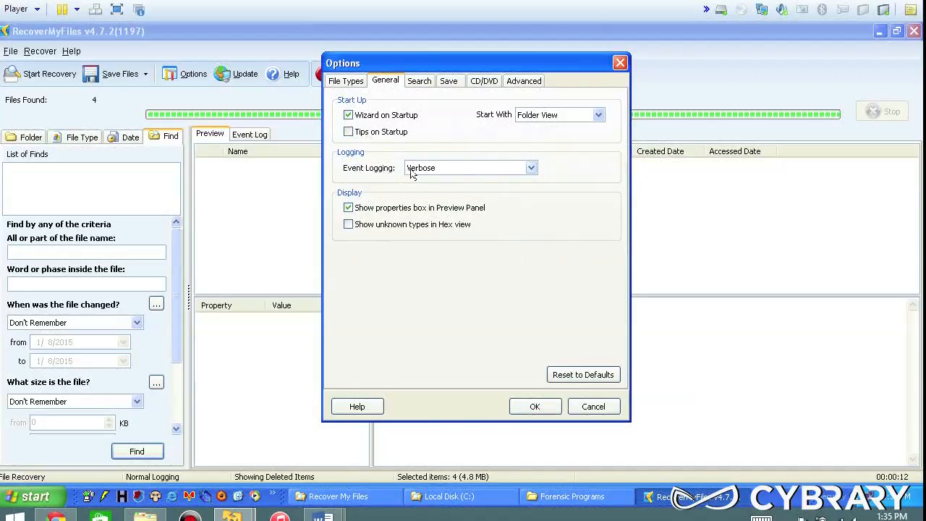
left_click(531, 167)
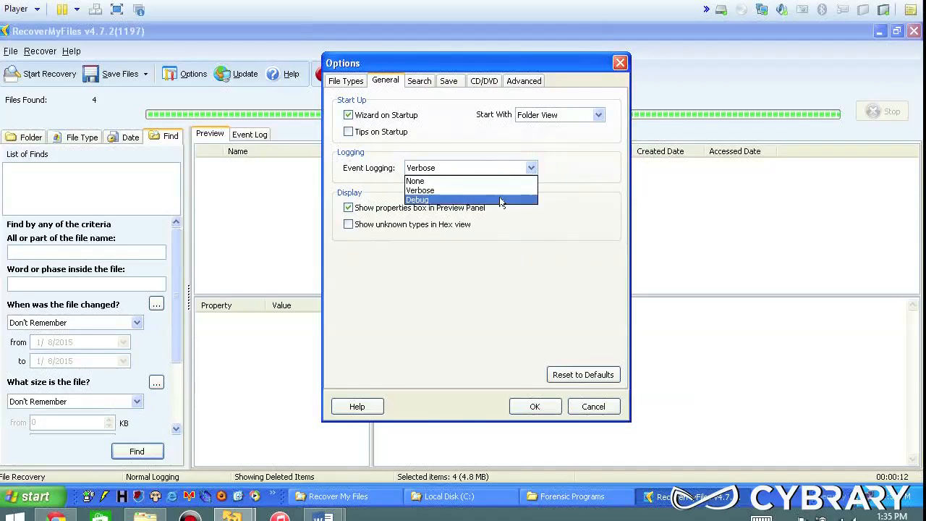
left_click(560, 172)
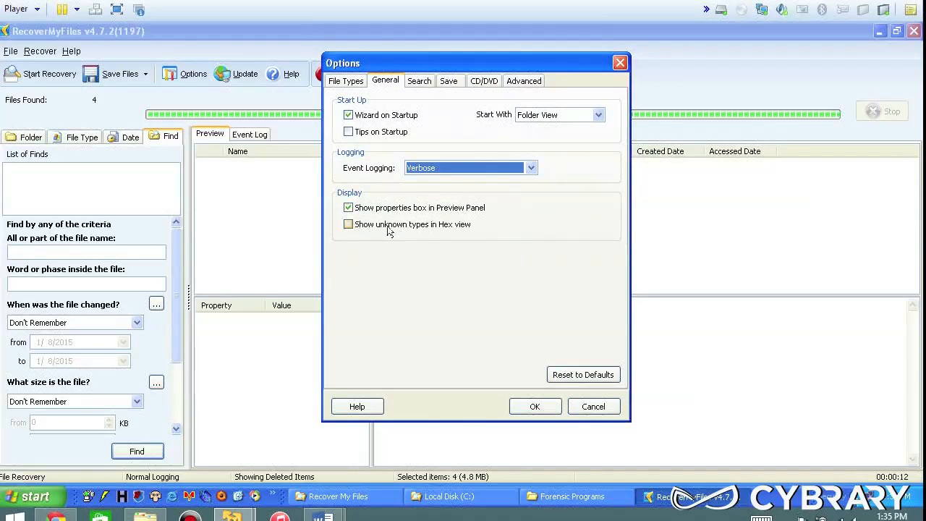
left_click(349, 224)
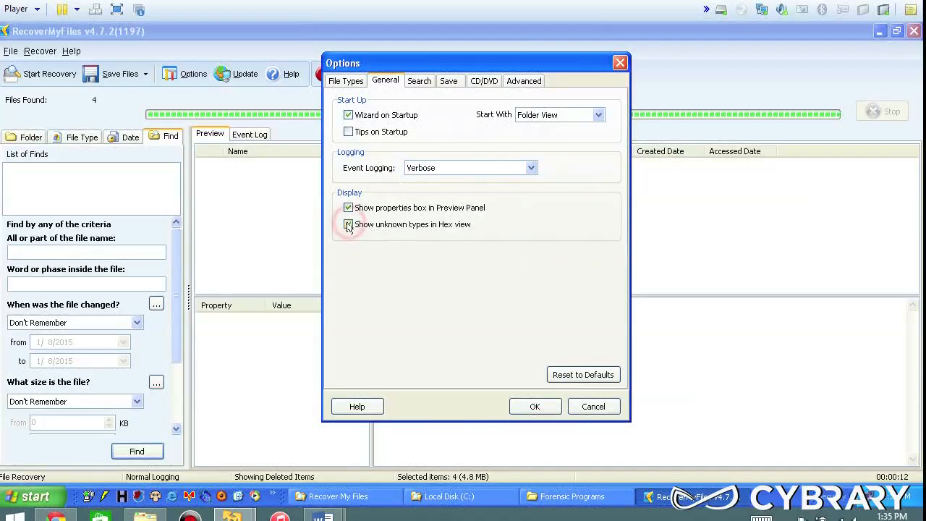
left_click(468, 228)
Examine the search, save and CD/DVD options, including the limit on the maximum number of partitions found.
left_click(418, 81)
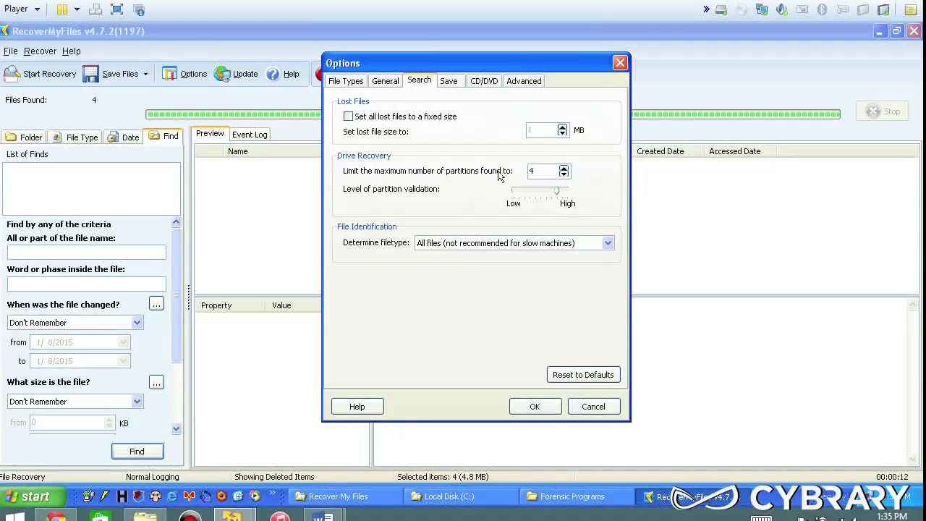
mouse_move(509, 177)
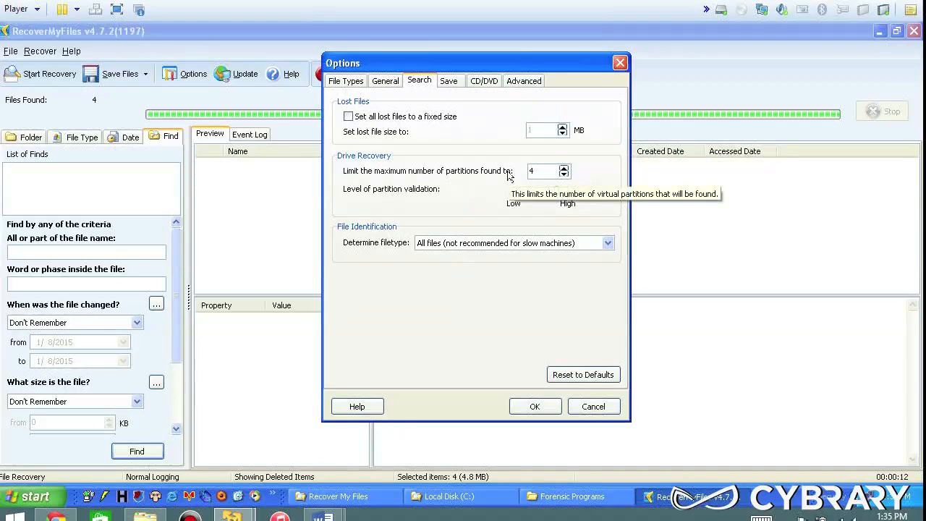
left_click(448, 81)
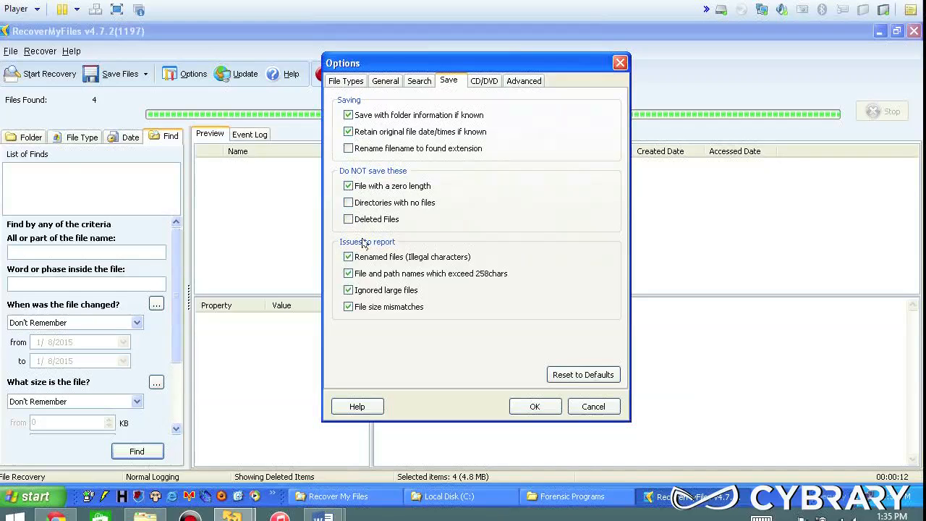
left_click(483, 81)
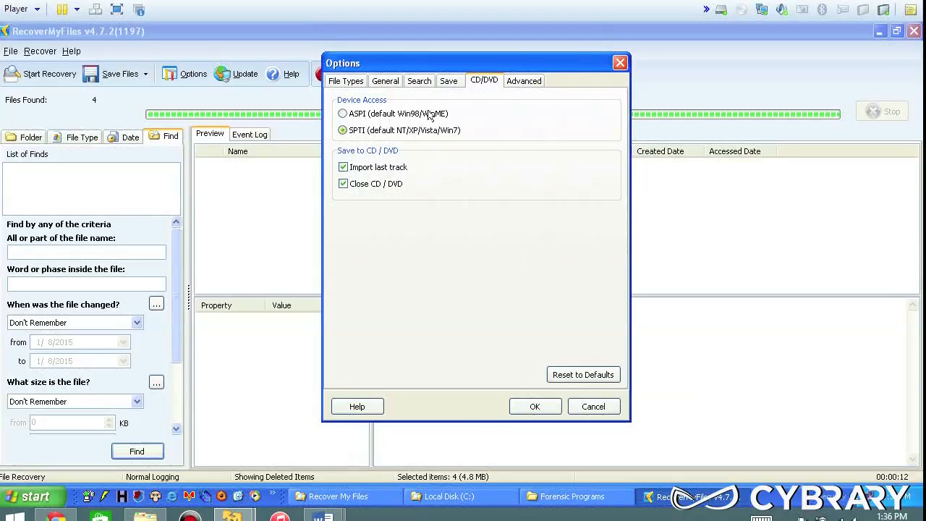
Enable Show MD5 Hash and scanning for lost files across the whole device in the advanced options, and apply the options.
left_click(522, 81)
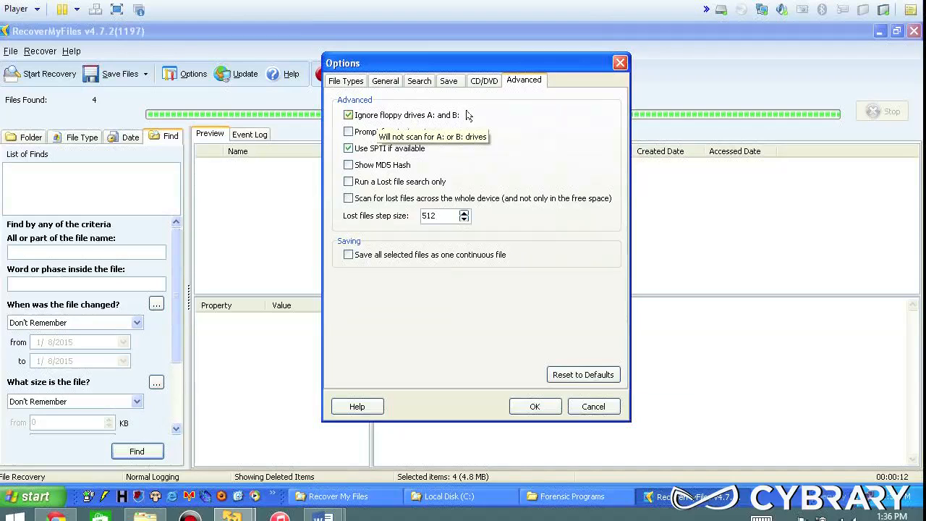
left_click(347, 165)
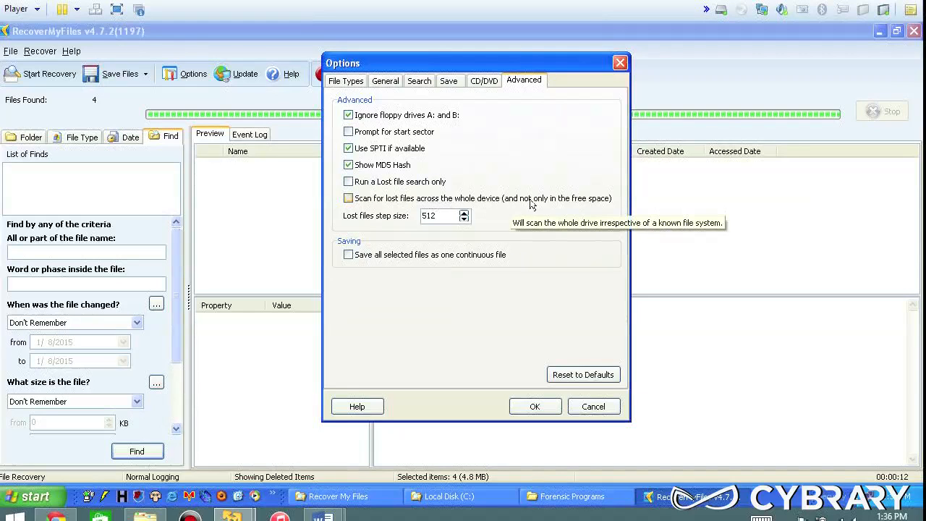
left_click(345, 199)
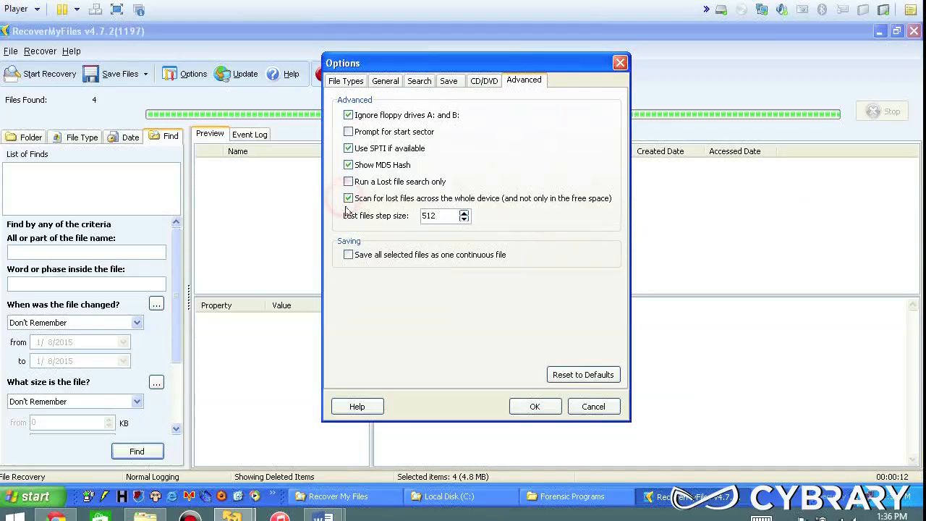
left_click(533, 407)
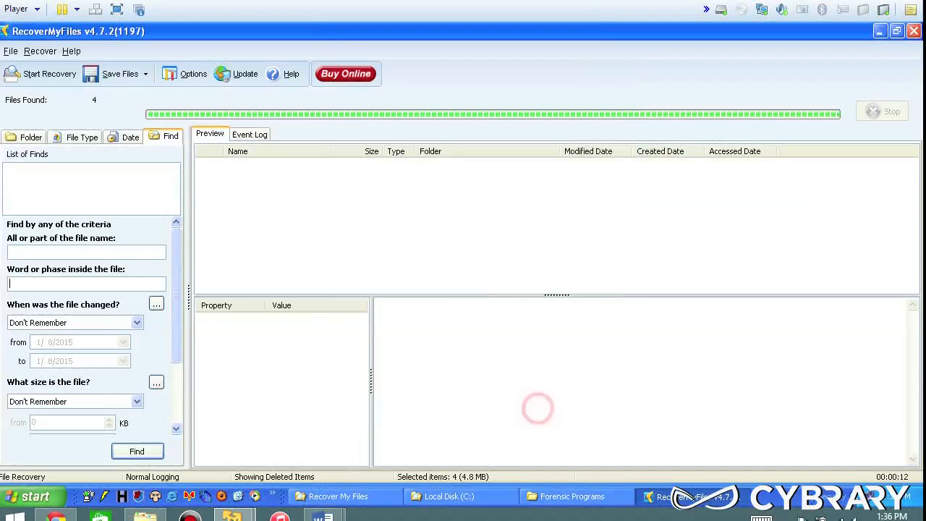
Return to the folder results, start a new Recover Files search on drive C:, and dismiss the completion message.
left_click(16, 135)
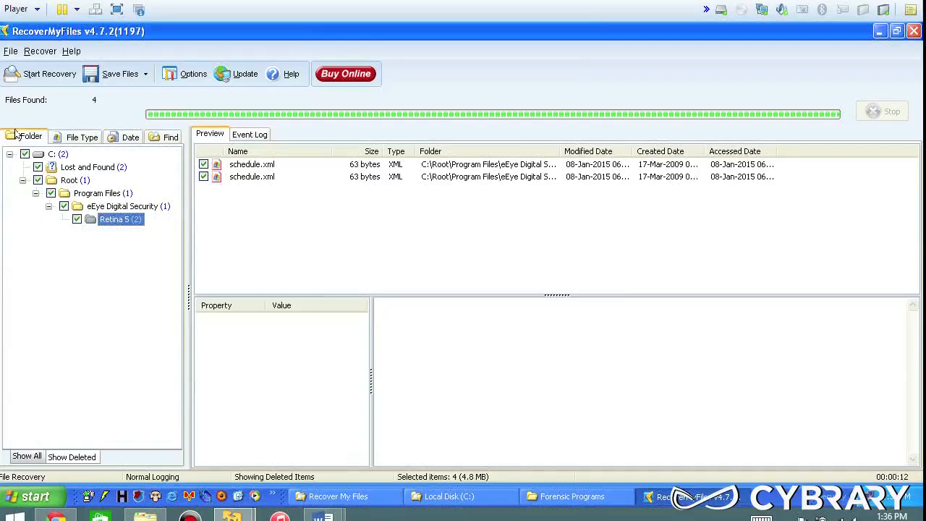
left_click(37, 72)
left_click(438, 283)
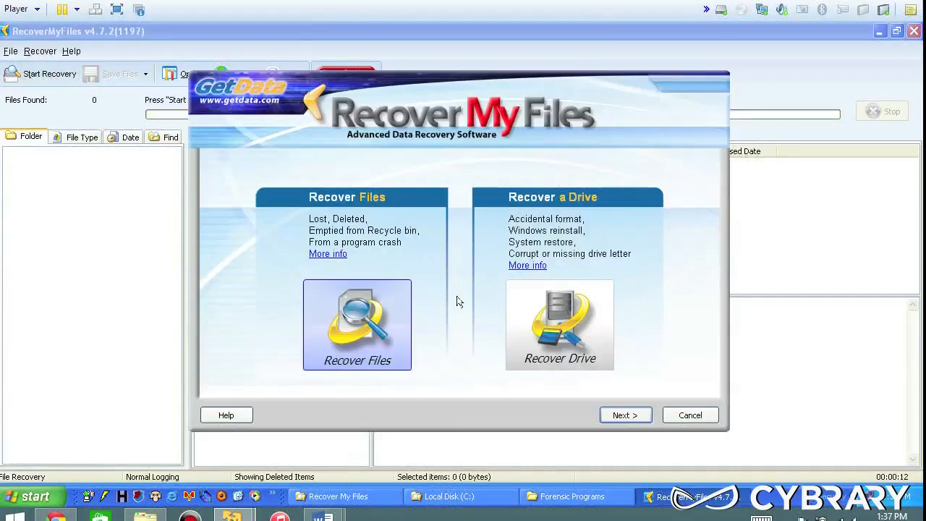
left_click(631, 417)
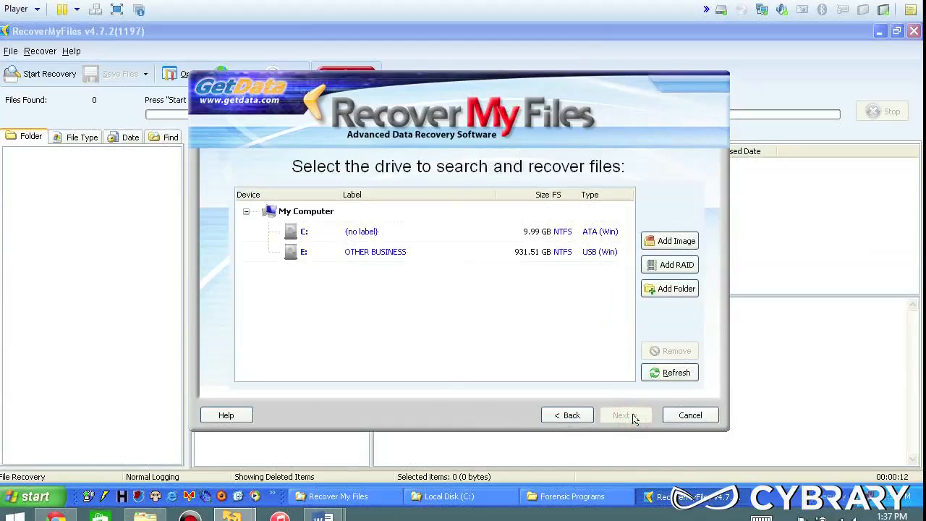
left_click(360, 235)
left_click(630, 418)
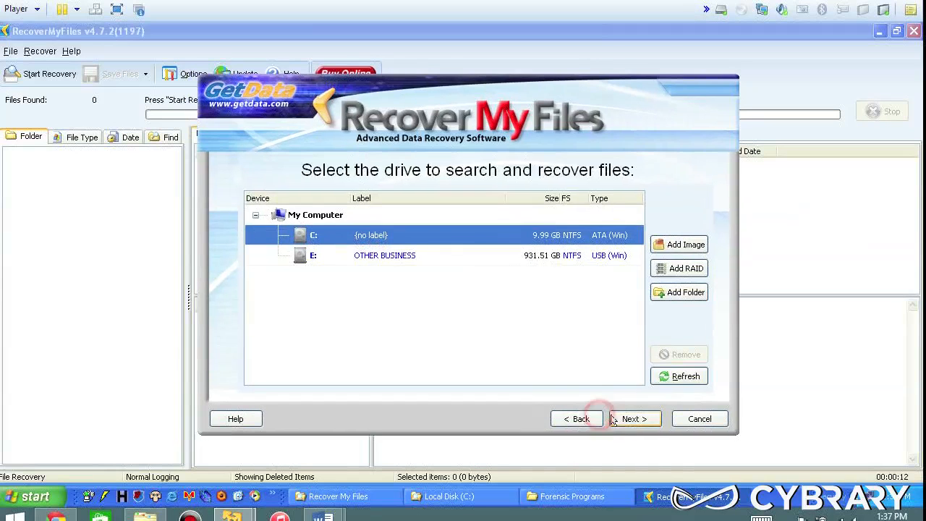
left_click(640, 418)
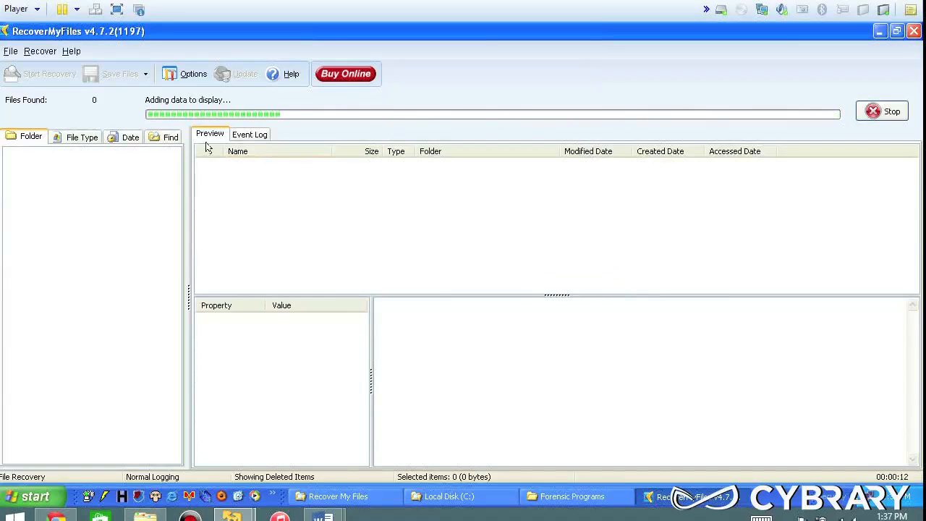
left_click(896, 31)
left_click(801, 69)
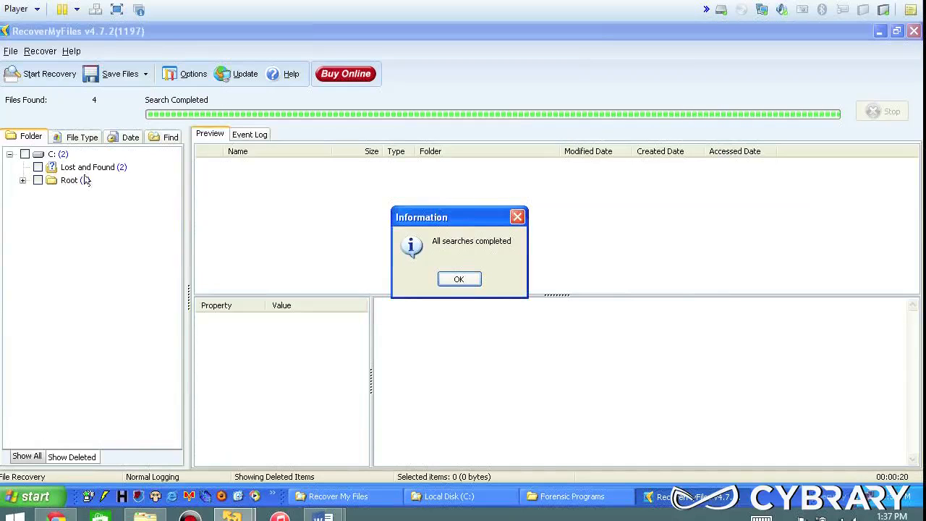
left_click(445, 281)
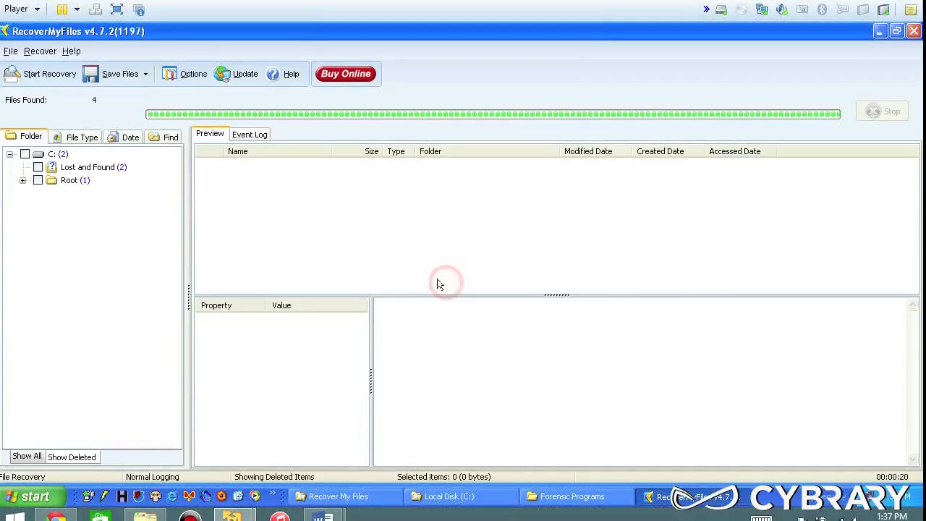
Expand Root, Program Files and eEye Digital Security under drive C: and list the files in Retina 5.
left_click(55, 179)
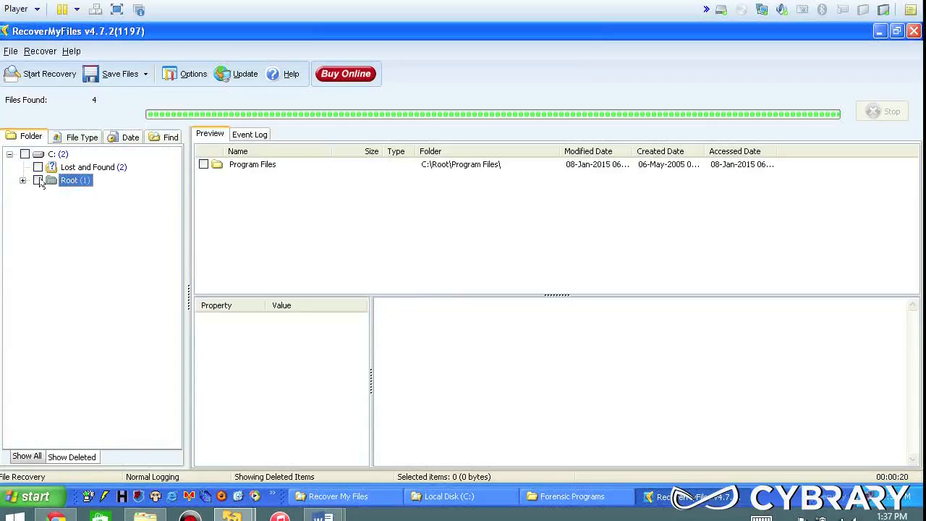
left_click(22, 180)
left_click(36, 193)
left_click(83, 208)
left_click(48, 206)
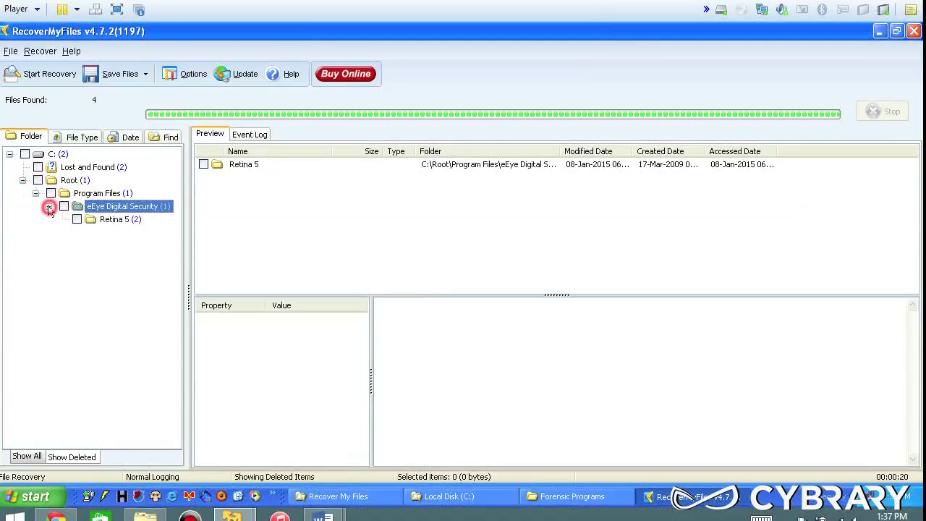
left_click(116, 219)
Preview queue.xml and examine its properties, including the MD5 hash and directory number.
left_click(254, 165)
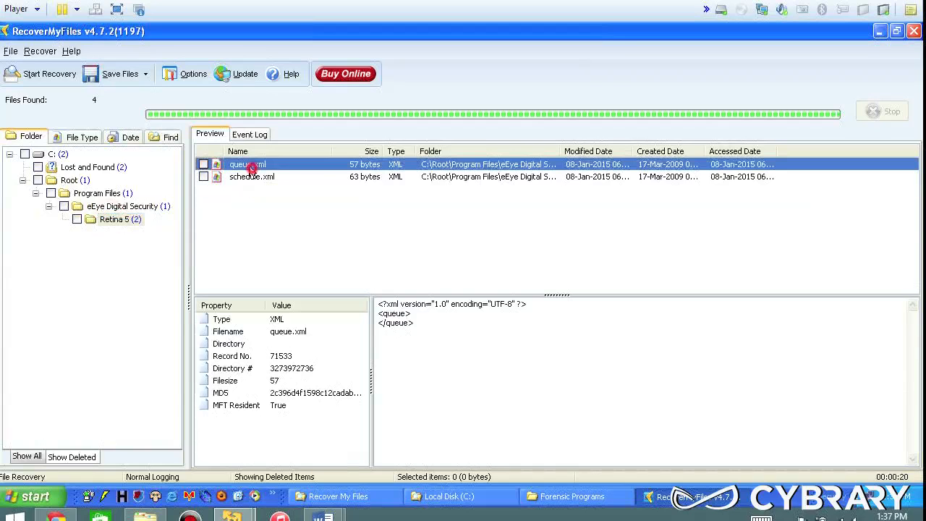
left_click(293, 393)
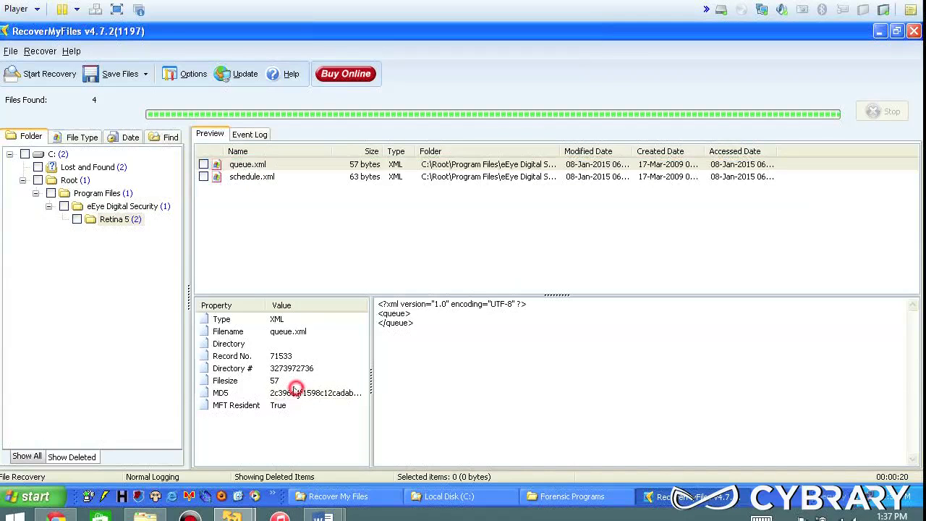
left_click(223, 394)
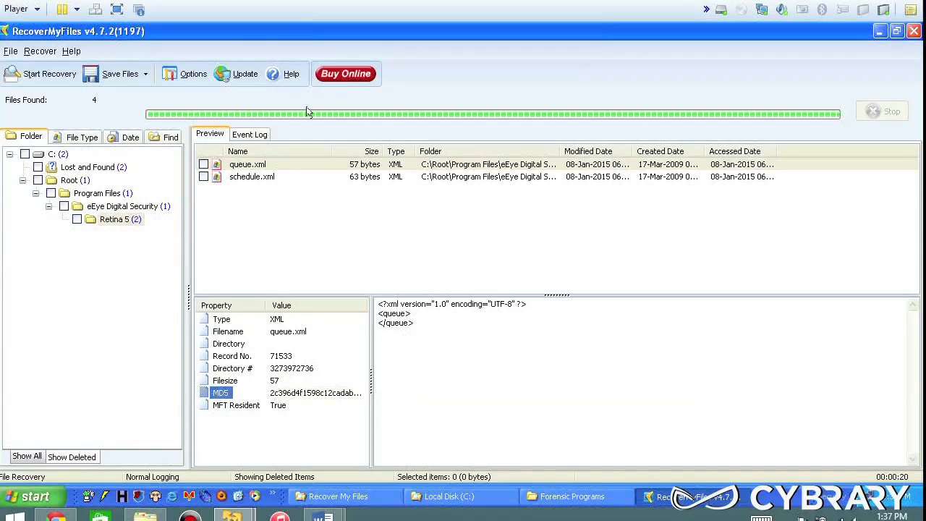
left_click(250, 165)
left_click(238, 371)
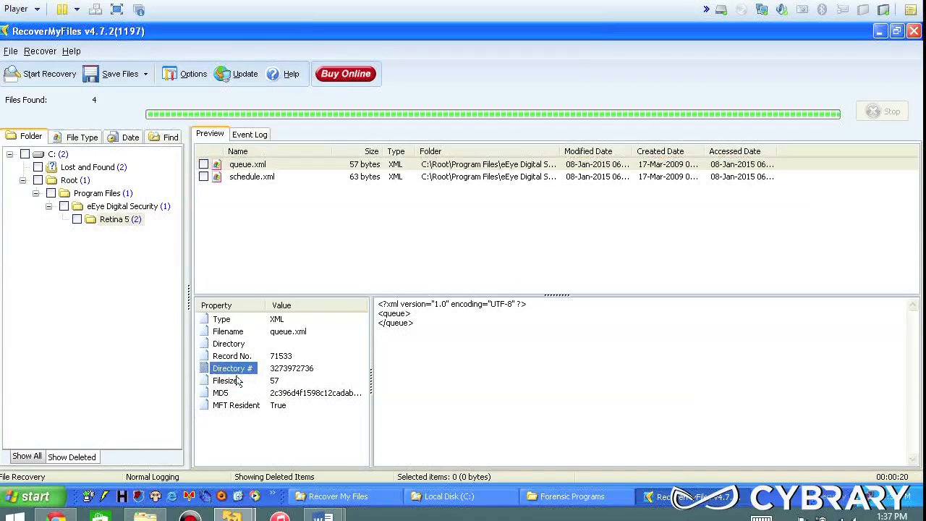
Preview schedule.xml, compare it with queue.xml, and examine its text content and properties.
left_click(248, 177)
left_click_drag(432, 324, 371, 303)
left_click(264, 166)
left_click(263, 177)
left_click(274, 344)
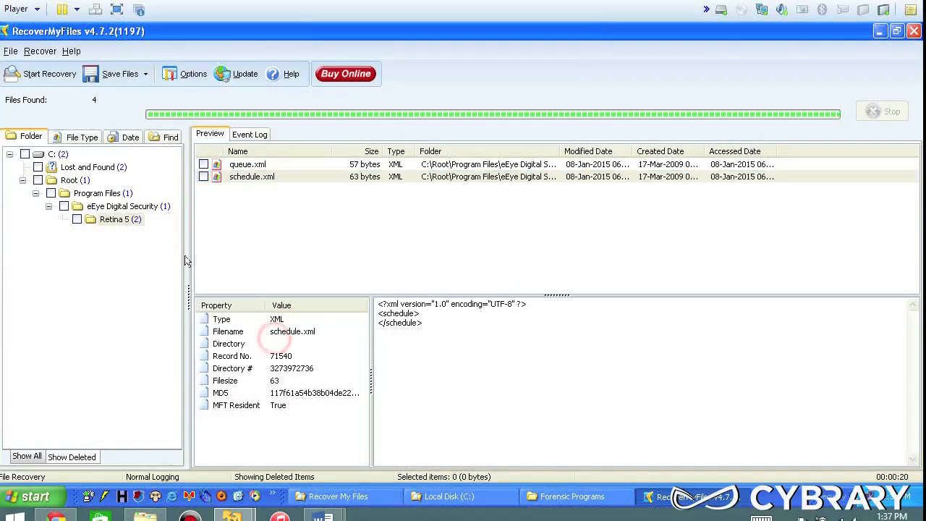
List the Lost and Found files and examine the properties of _shfoldr.dll and GetDataSetup.dll, including the latter's MD5 hash.
left_click(76, 168)
left_click(245, 164)
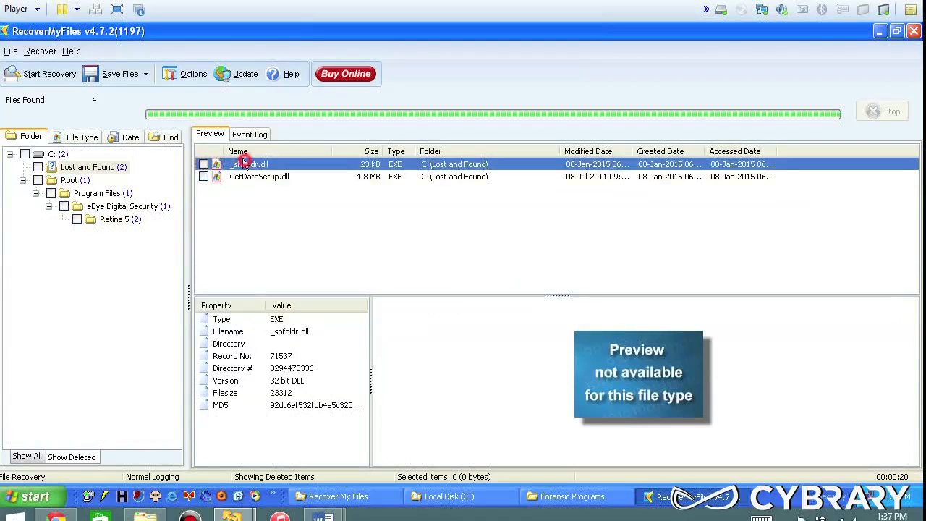
left_click(283, 180)
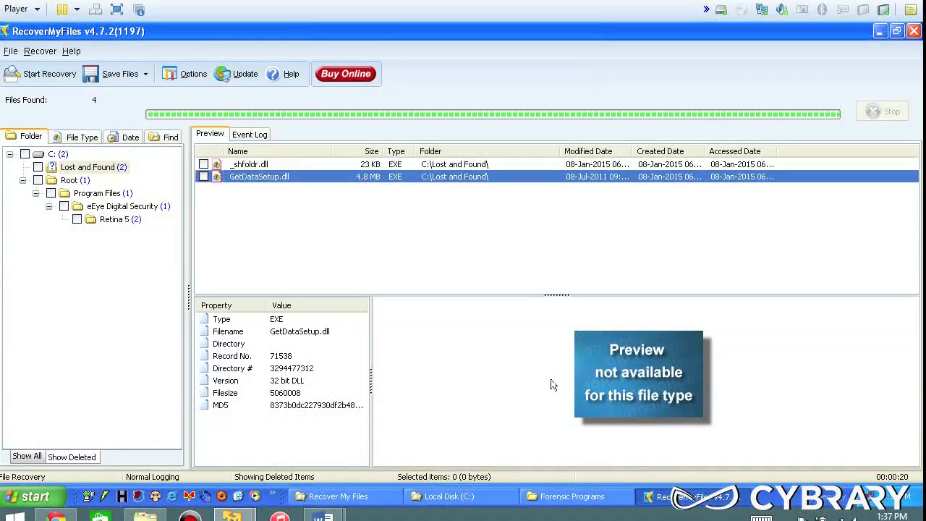
left_click(219, 406)
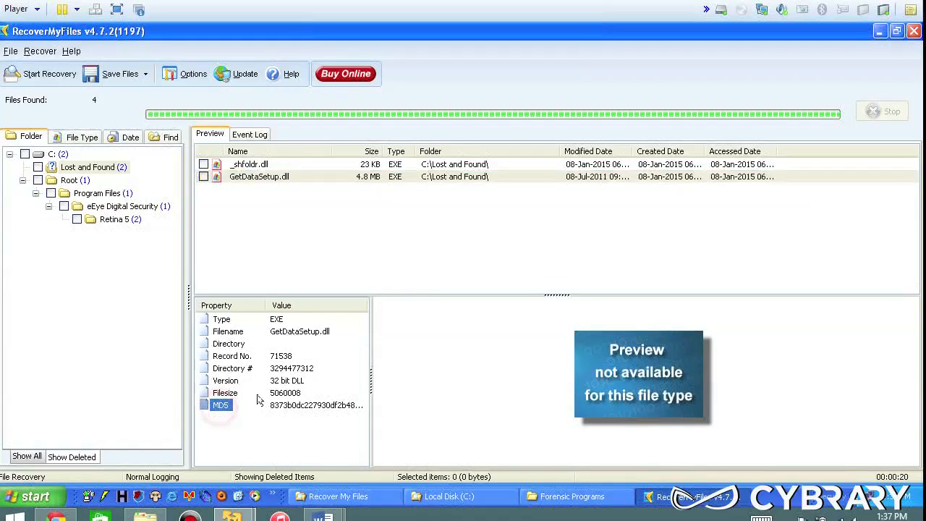